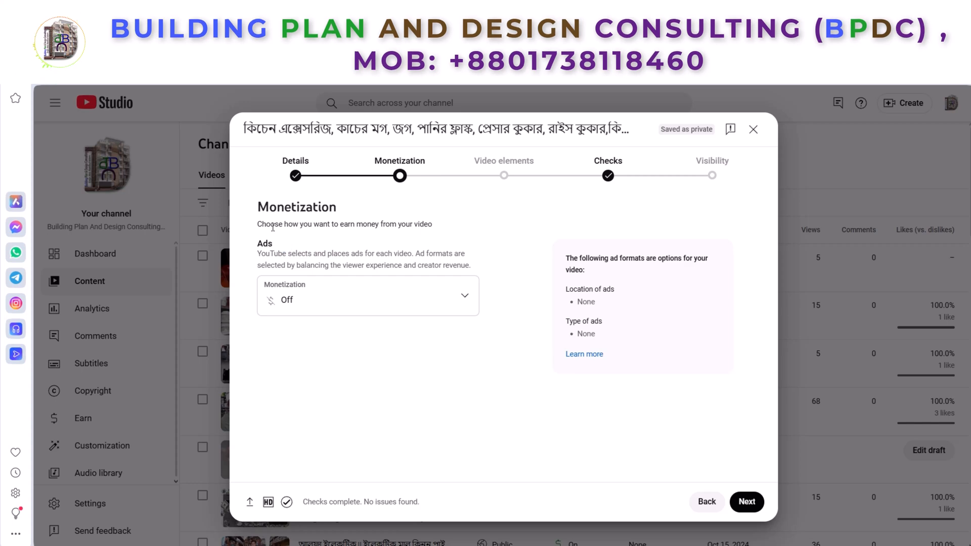
# - Turn on monetization for the video and confirm the setting
pyautogui.click(460, 301)
pyautogui.click(276, 293)
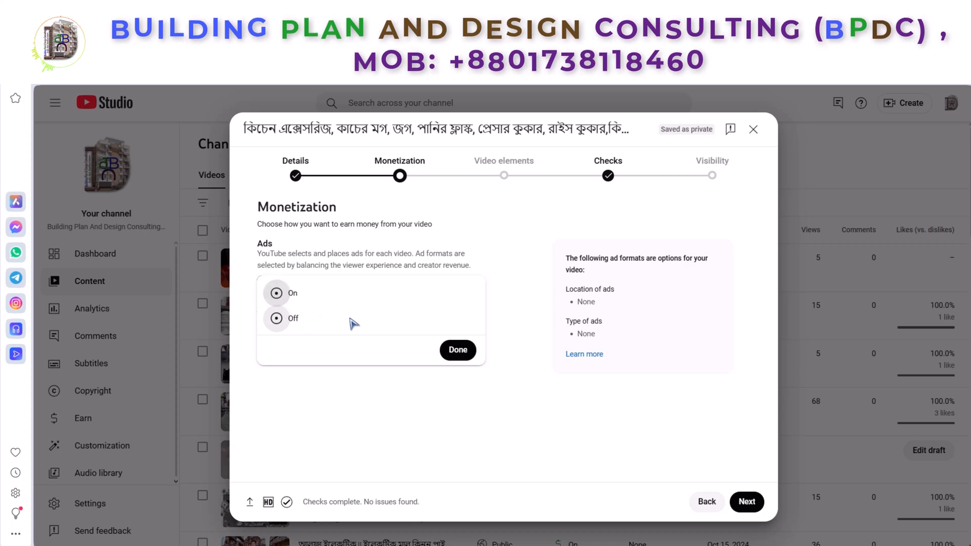
pyautogui.click(459, 351)
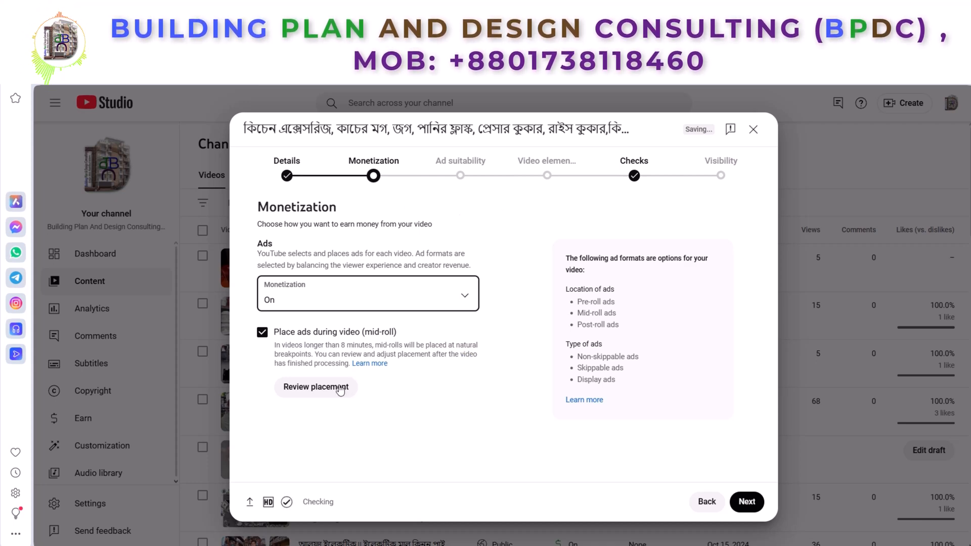
# - Open the mid-roll placement review and add an ad break at 5:16:06
pyautogui.click(311, 389)
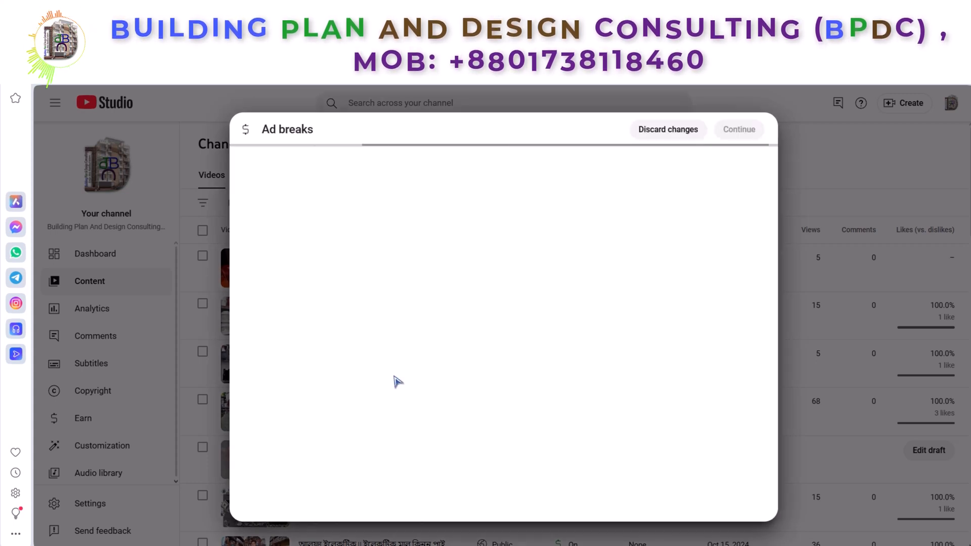
pyautogui.click(559, 439)
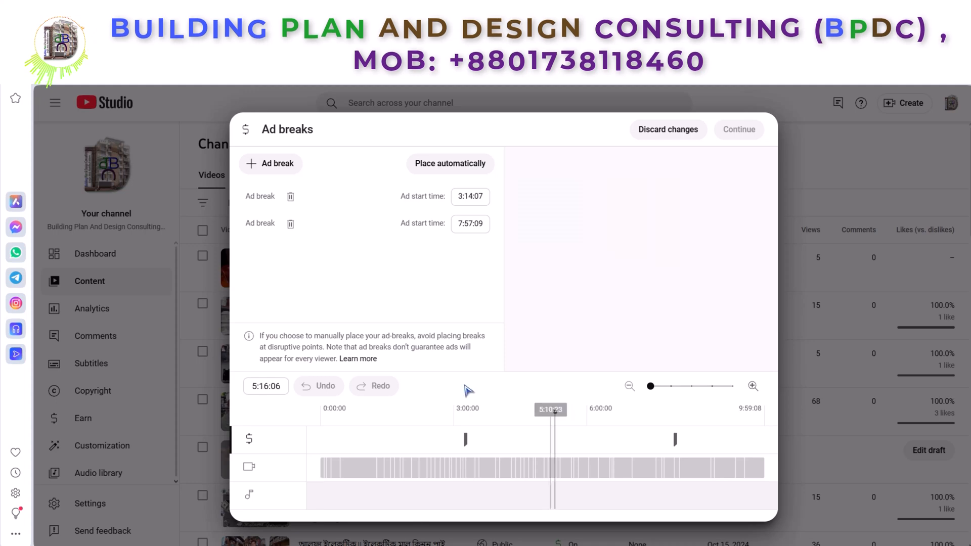
pyautogui.click(291, 169)
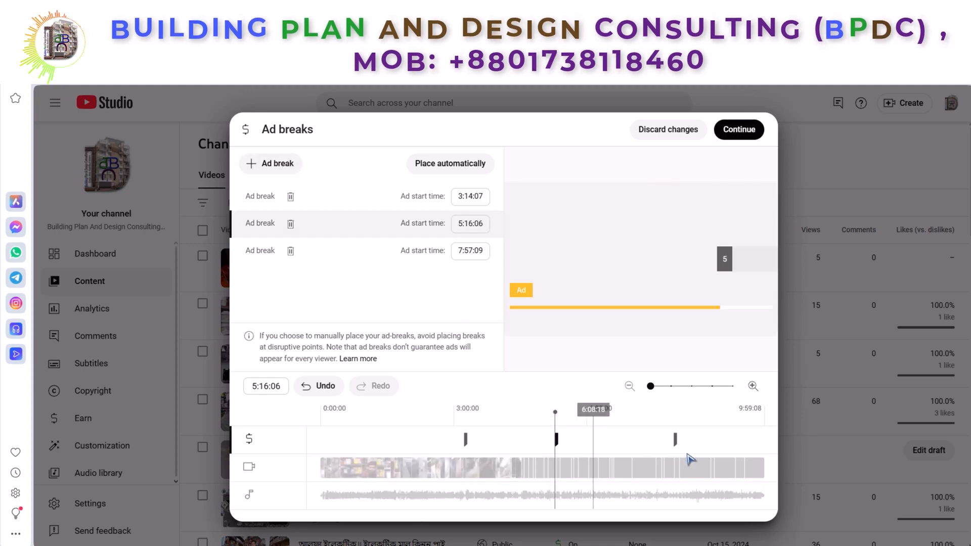
# - Move the three ad breaks on the timeline to about 2:11:00, 4:29:05 and 8:23:16
pyautogui.click(631, 438)
pyautogui.moveTo(466, 439); pyautogui.dragTo(419, 439)
pyautogui.moveTo(556, 440); pyautogui.dragTo(521, 439)
pyautogui.moveTo(675, 439); pyautogui.dragTo(694, 439)
# - Add a fourth ad break at about 6:25:18 between the last two breaks and accept the ad placements
pyautogui.click(619, 426)
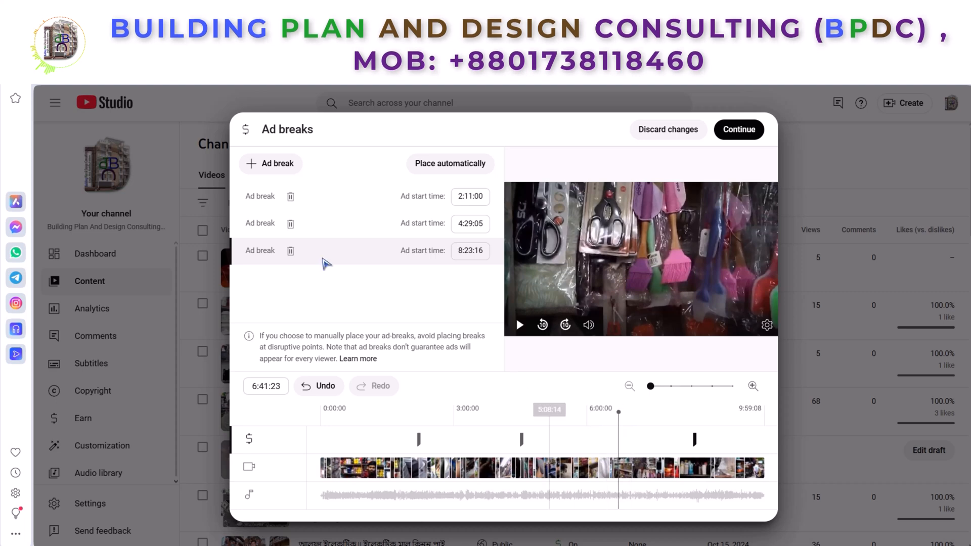
pyautogui.click(270, 163)
pyautogui.moveTo(618, 439); pyautogui.dragTo(607, 439)
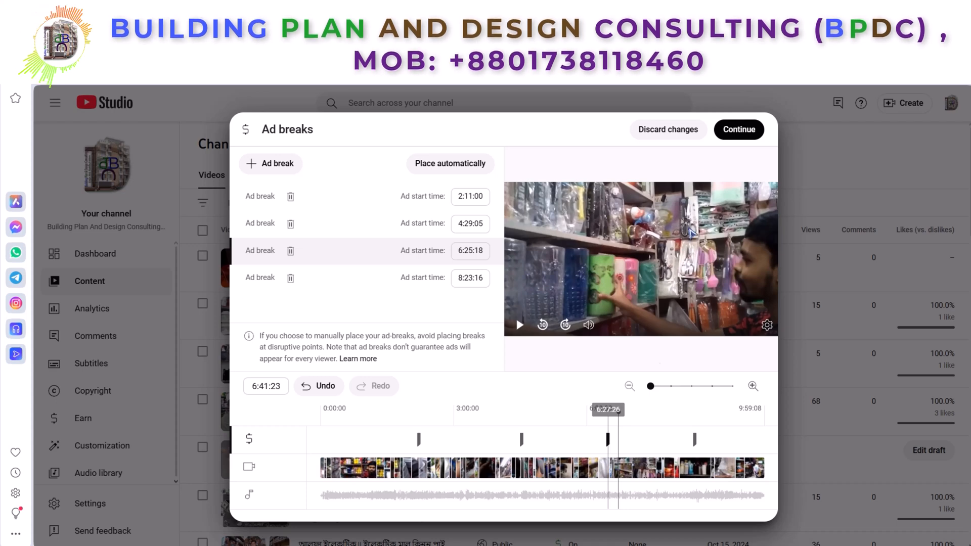
pyautogui.click(739, 129)
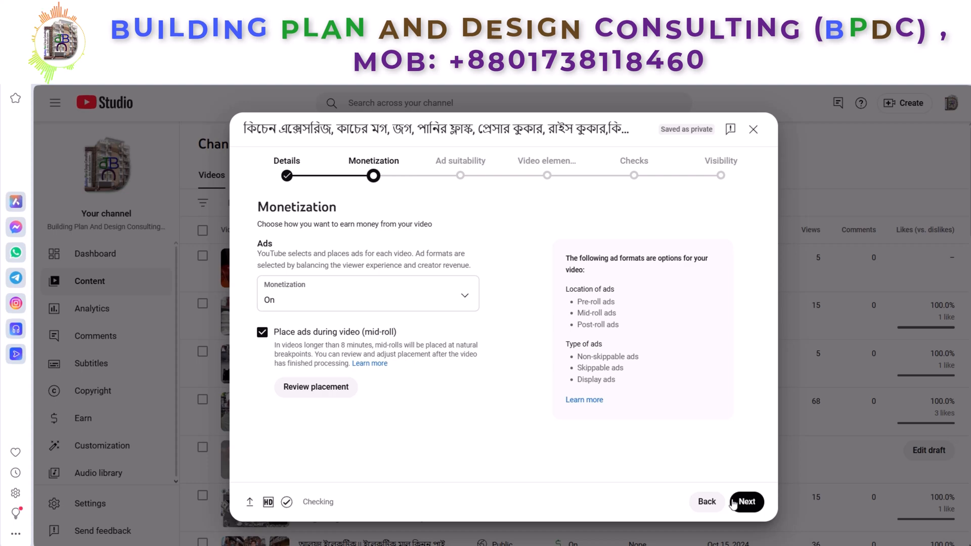
# - Advance to the ad suitability stage and look over the self-certification notice and the content rating categories
pyautogui.click(748, 502)
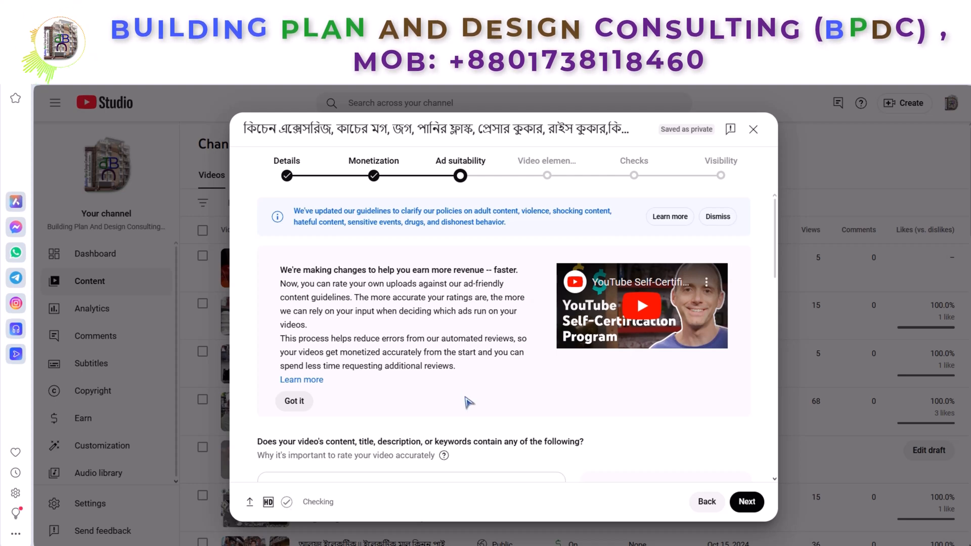
pyautogui.scroll(-1, 468, 402)
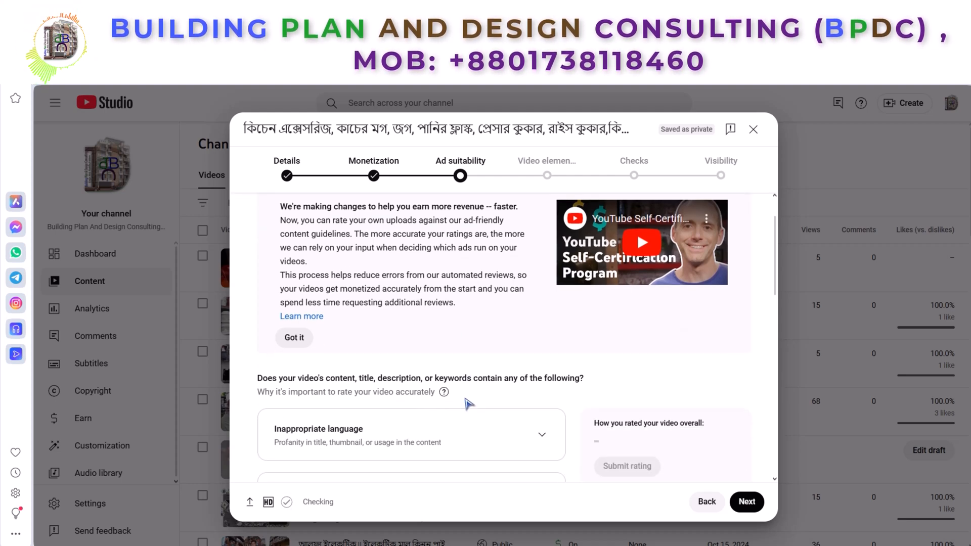
pyautogui.scroll(-1, 466, 406)
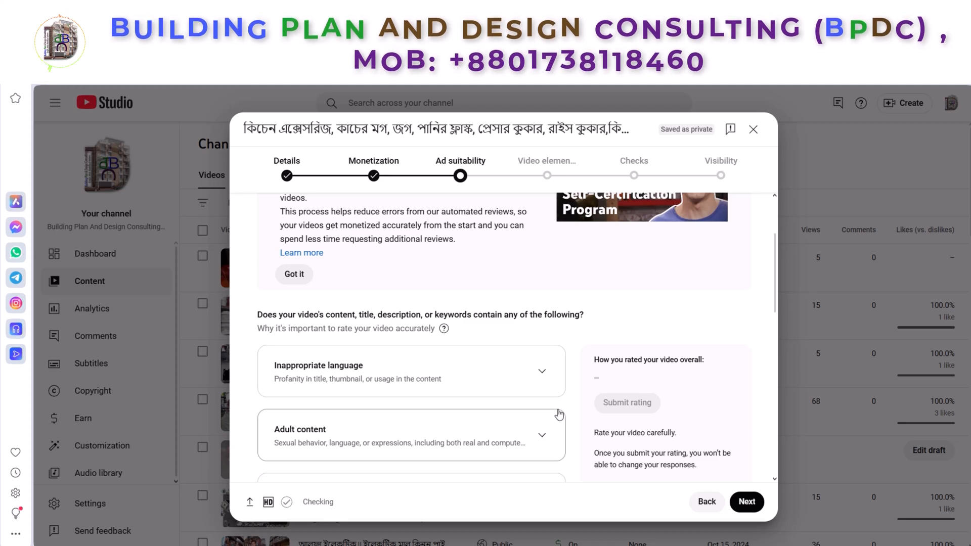
pyautogui.scroll(3, 559, 415)
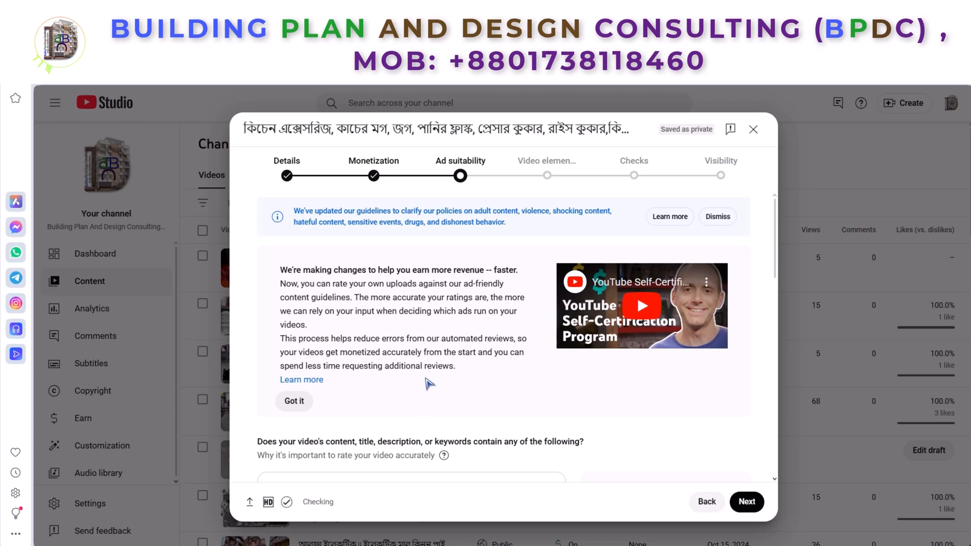
pyautogui.scroll(-3, 430, 377)
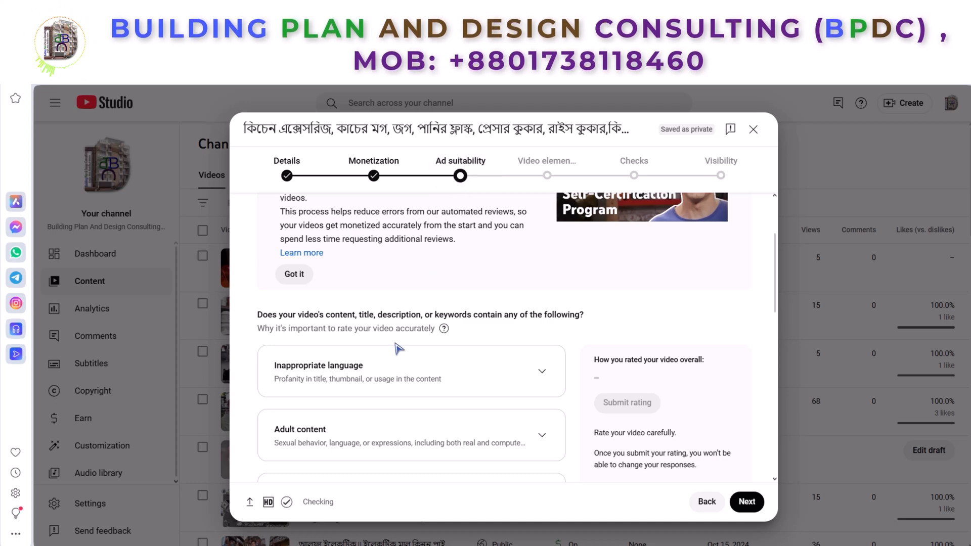
pyautogui.scroll(-1, 402, 348)
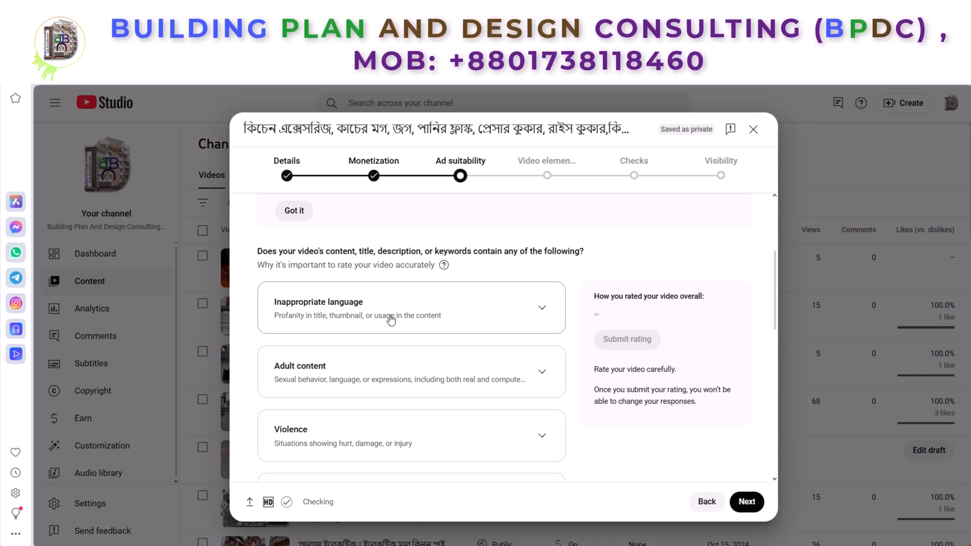
# - Examine the rating options for inappropriate language, including the definitions under the first option, and collapse the category
pyautogui.click(311, 314)
pyautogui.scroll(-1, 306, 329)
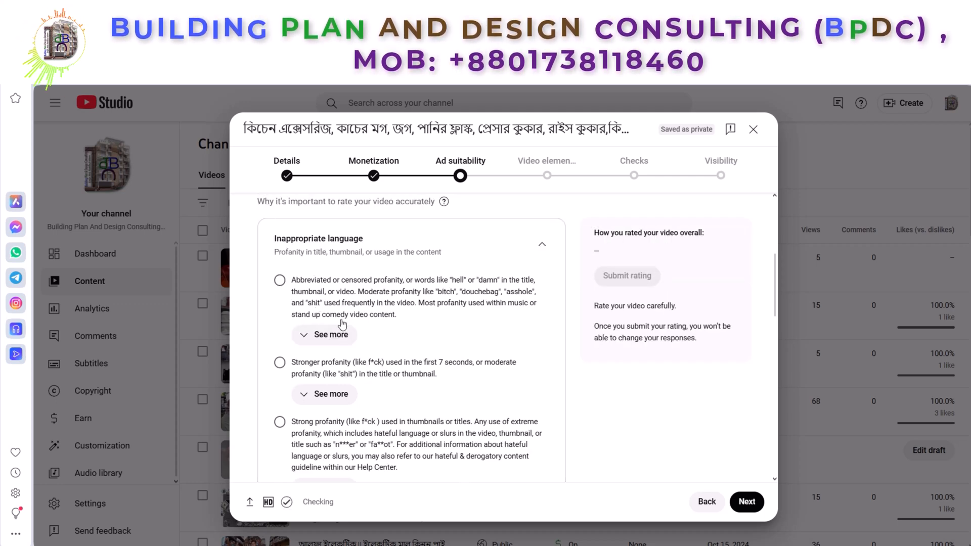
pyautogui.click(319, 338)
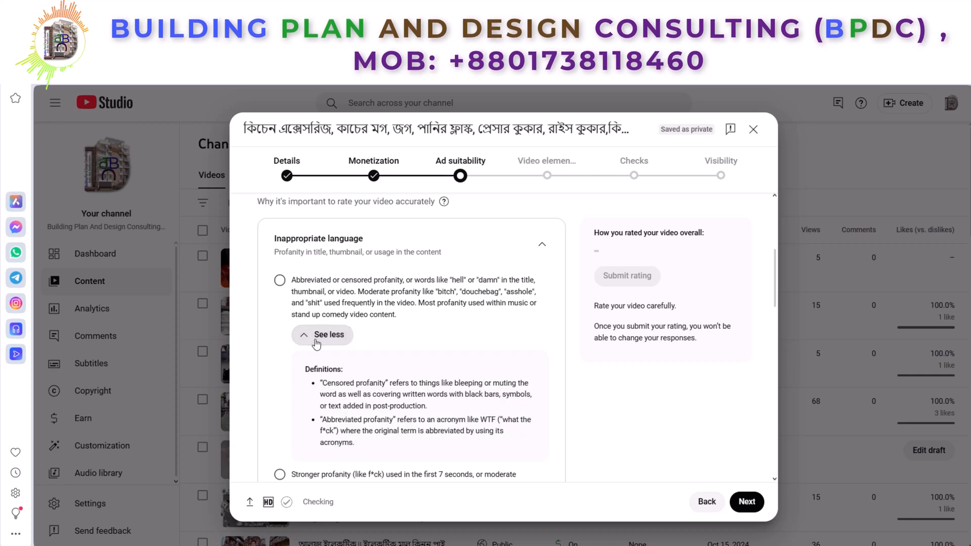
pyautogui.scroll(-1, 324, 349)
pyautogui.scroll(-1, 413, 361)
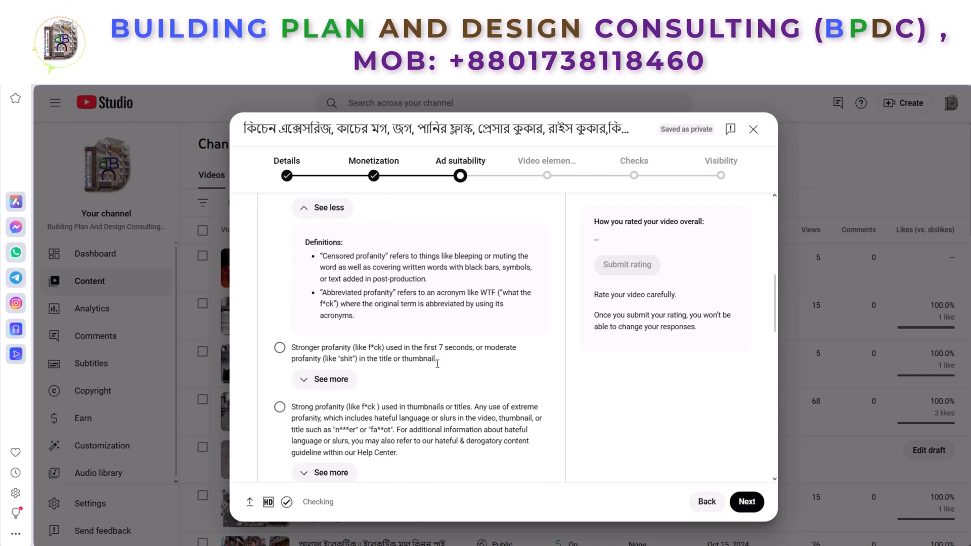
pyautogui.scroll(-1, 437, 370)
pyautogui.scroll(4, 438, 369)
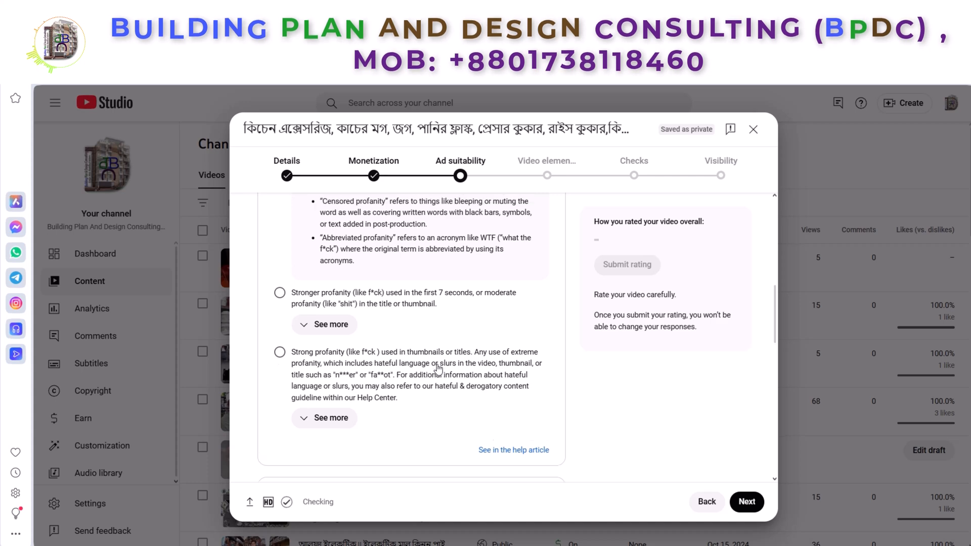
pyautogui.click(324, 337)
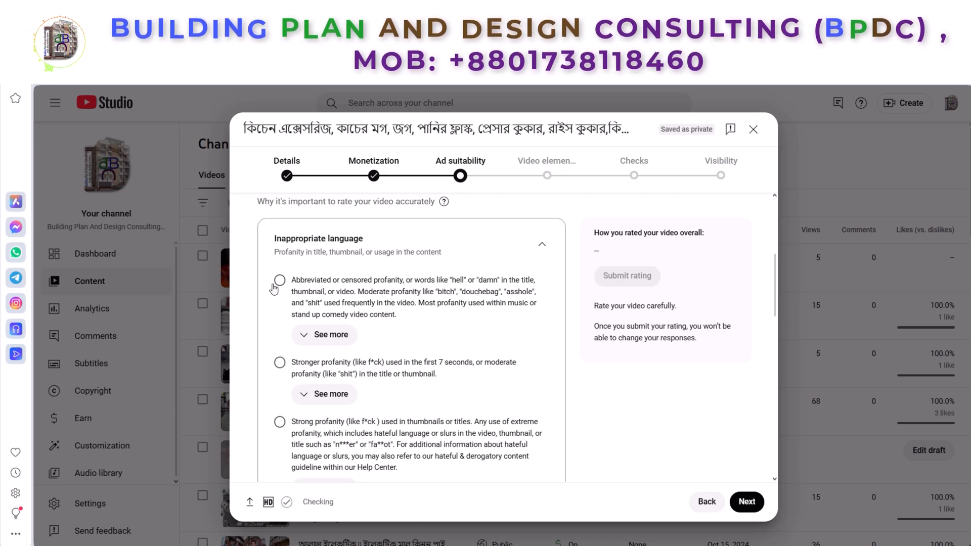
pyautogui.click(541, 248)
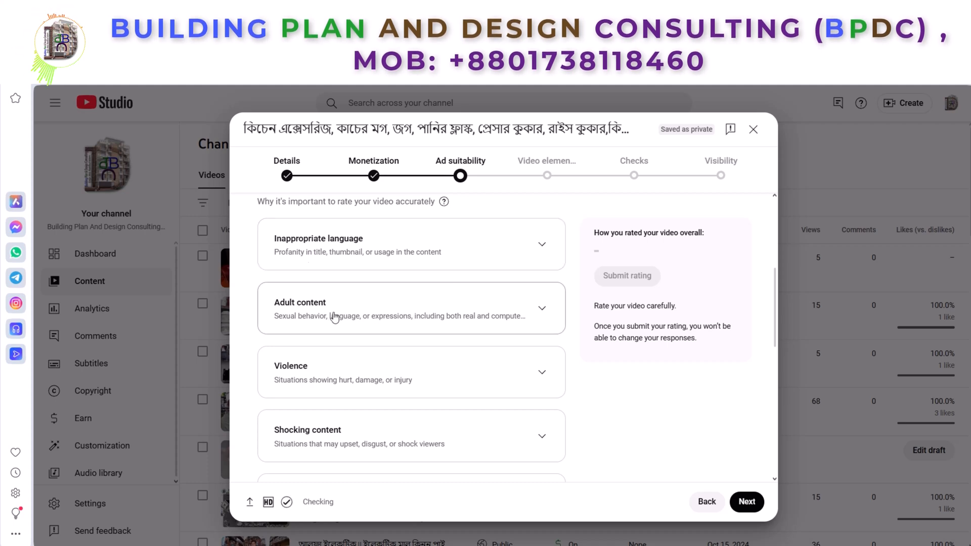
# - Expand the adult content category and read through its rating options
pyautogui.click(430, 318)
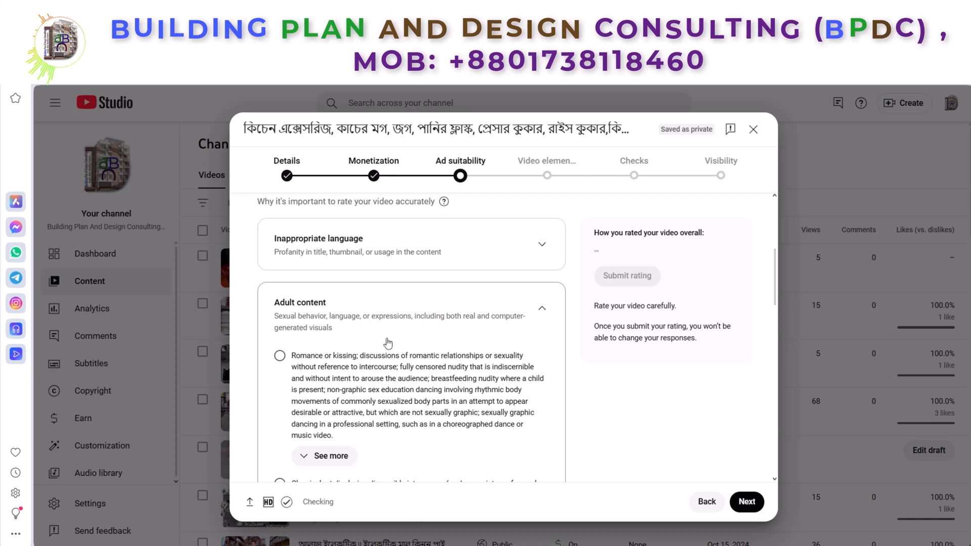
pyautogui.scroll(-3, 368, 349)
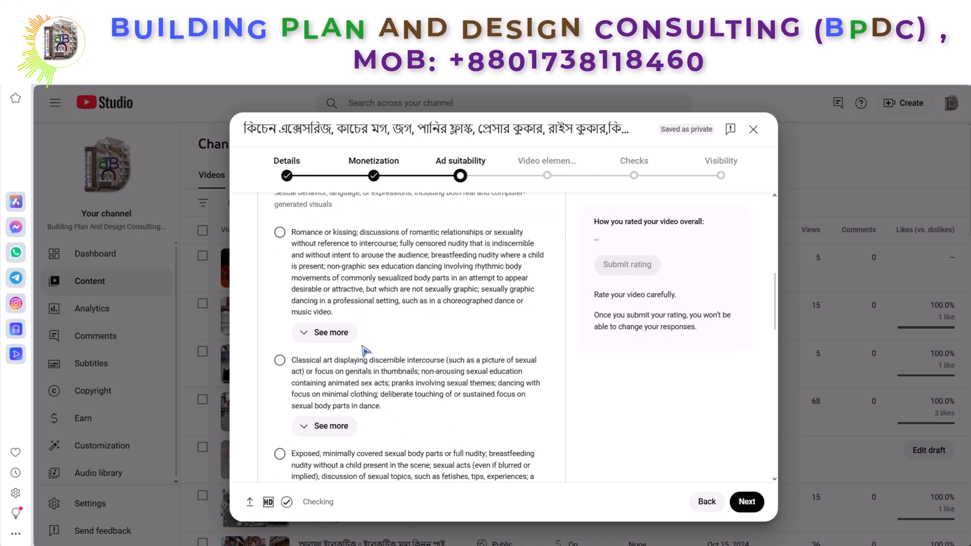
pyautogui.scroll(2, 283, 304)
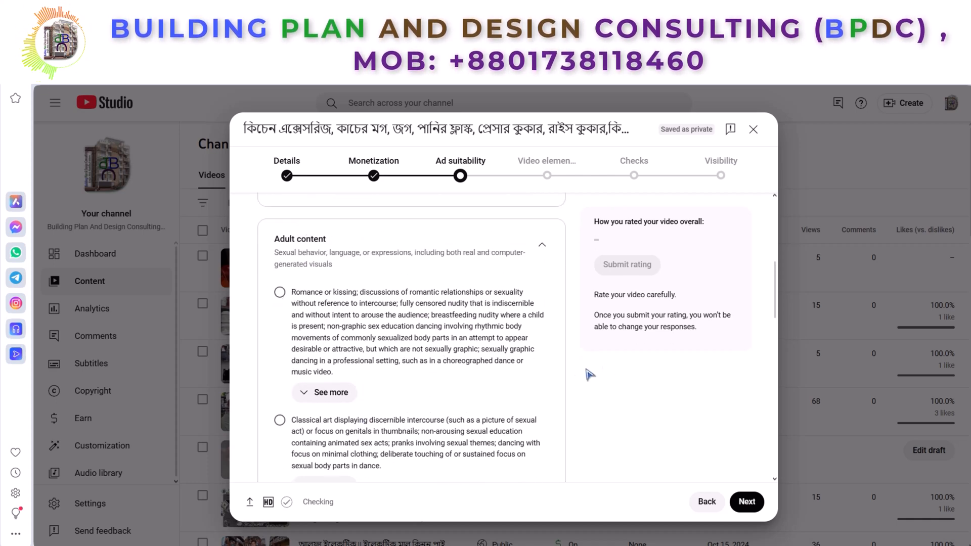
pyautogui.scroll(-3, 425, 397)
pyautogui.scroll(-5, 416, 396)
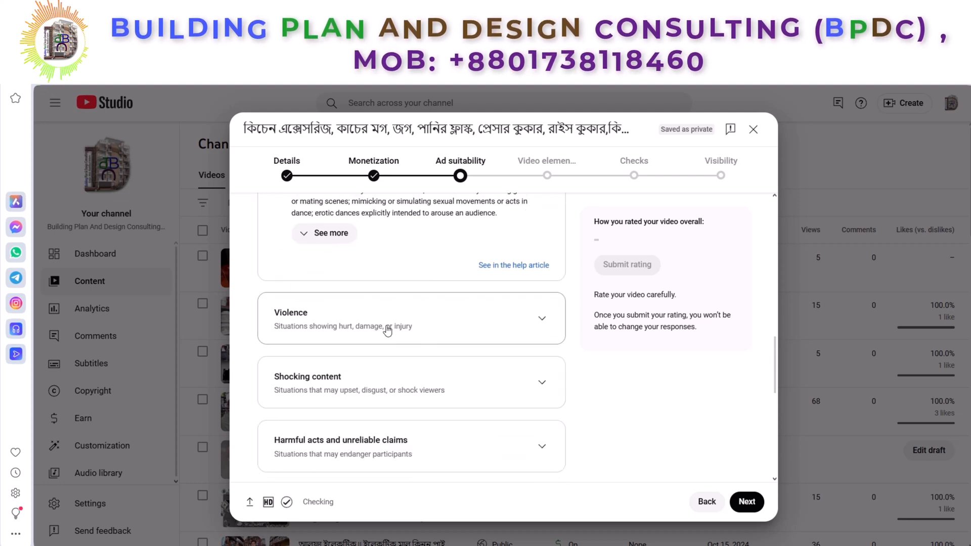
# - Expand the violence category and examine its three rating options
pyautogui.click(387, 331)
pyautogui.scroll(-1, 390, 337)
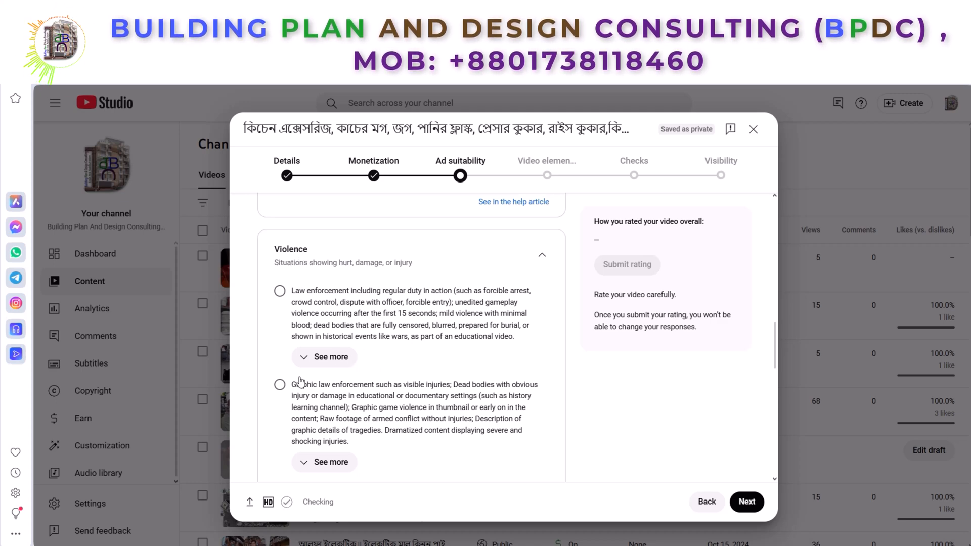
pyautogui.scroll(-1, 298, 382)
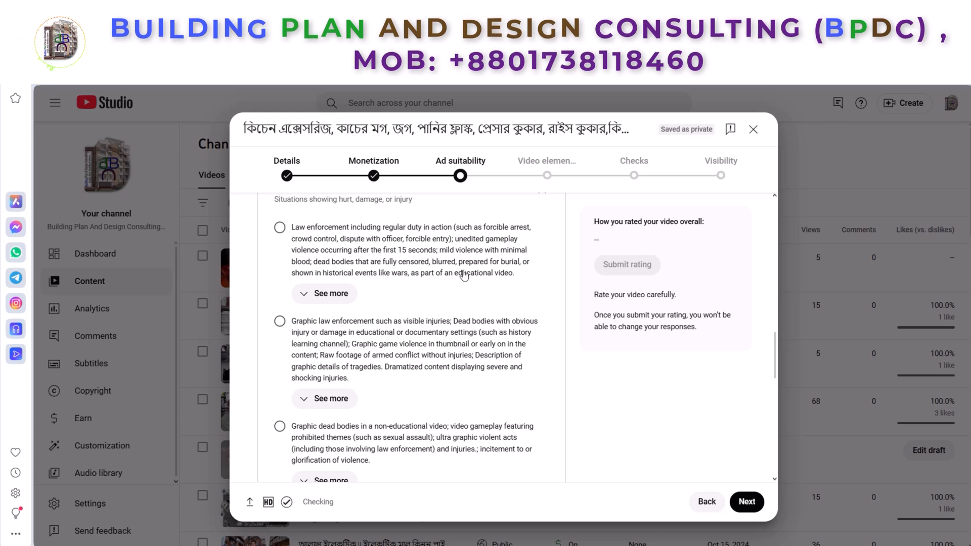
pyautogui.scroll(-1, 461, 337)
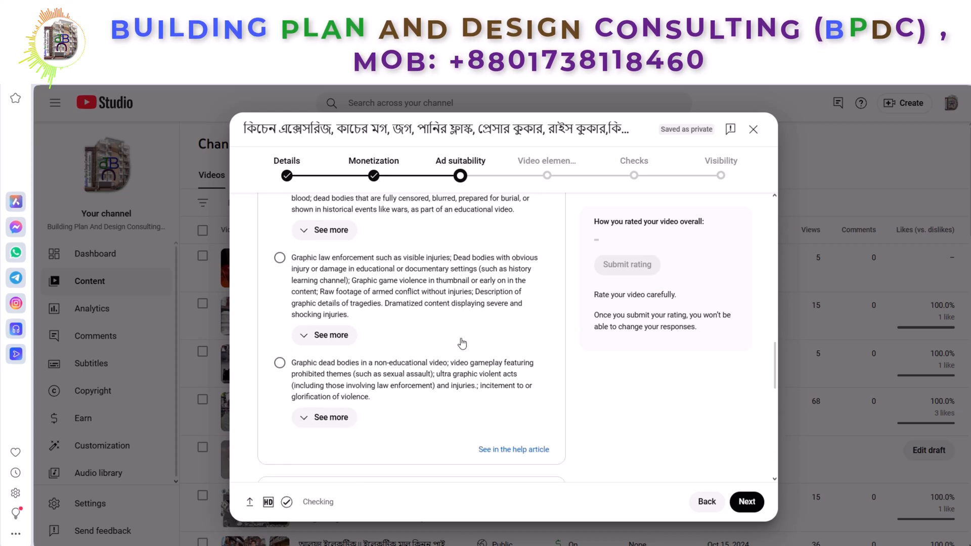
pyautogui.scroll(-1, 341, 367)
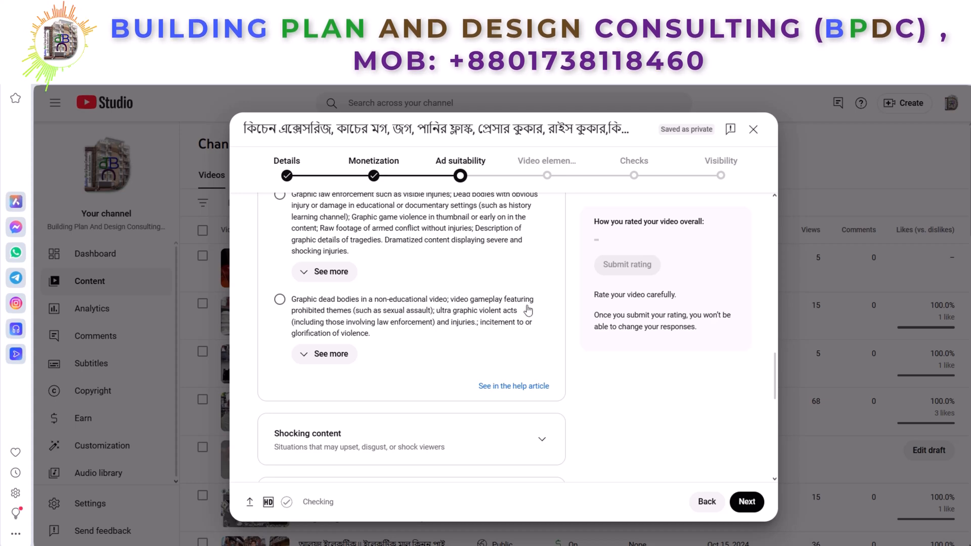
pyautogui.scroll(-1, 385, 372)
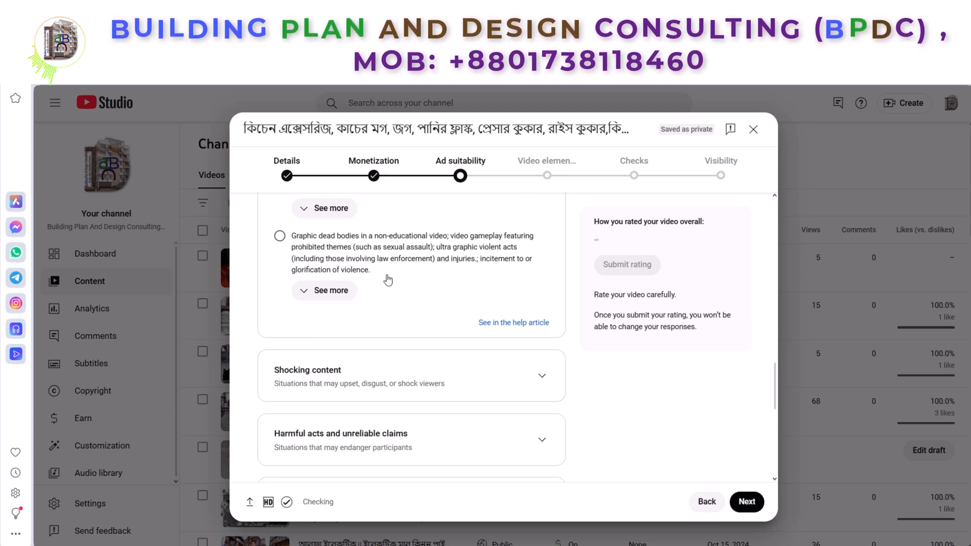
pyautogui.scroll(1, 386, 277)
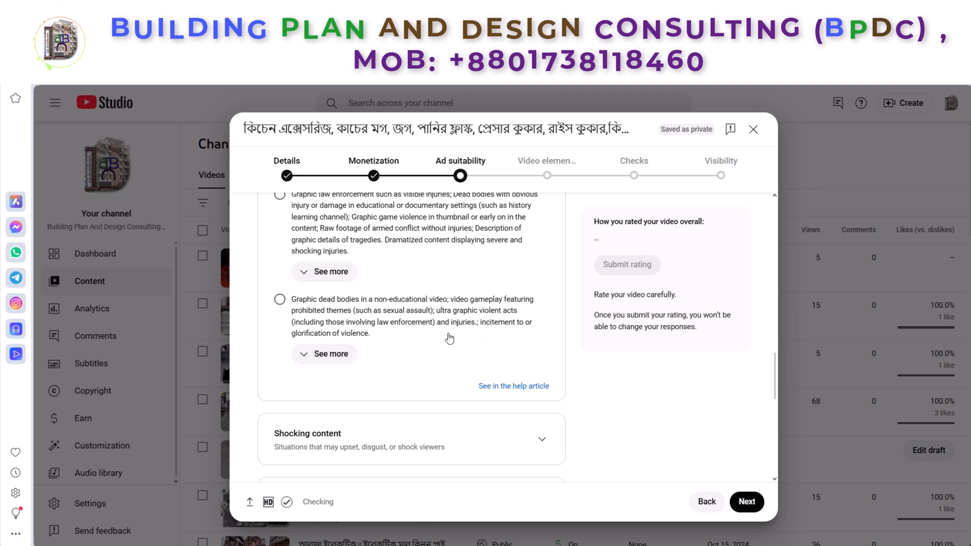
pyautogui.scroll(1, 390, 304)
pyautogui.scroll(2, 392, 304)
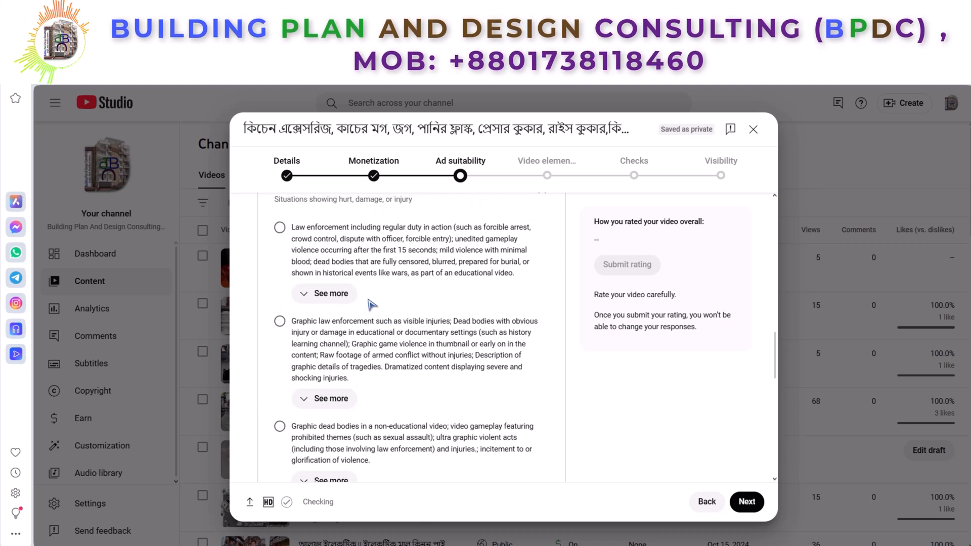
pyautogui.scroll(-5, 361, 303)
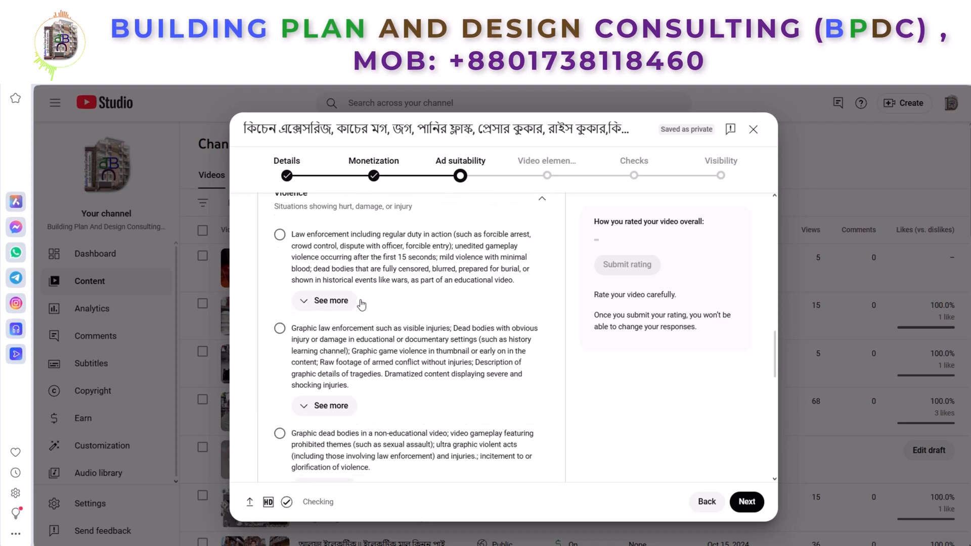
pyautogui.scroll(-1, 362, 310)
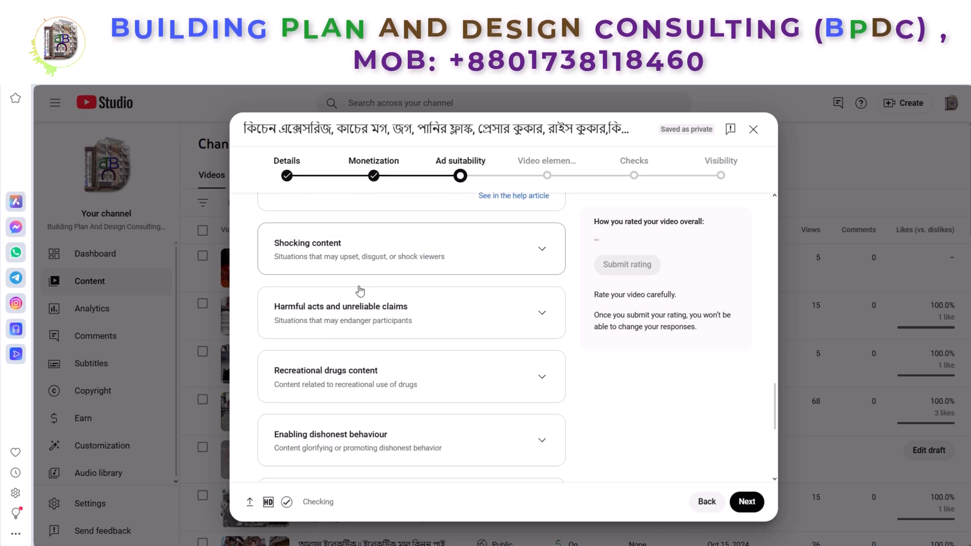
# - Expand the shocking content category and review its rating options
pyautogui.click(355, 266)
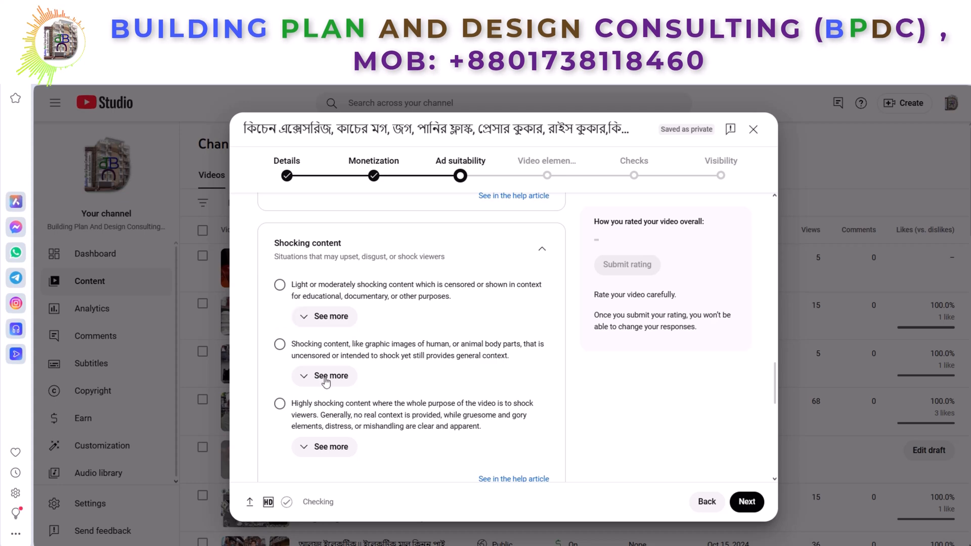
pyautogui.scroll(-1, 324, 380)
pyautogui.scroll(-3, 342, 280)
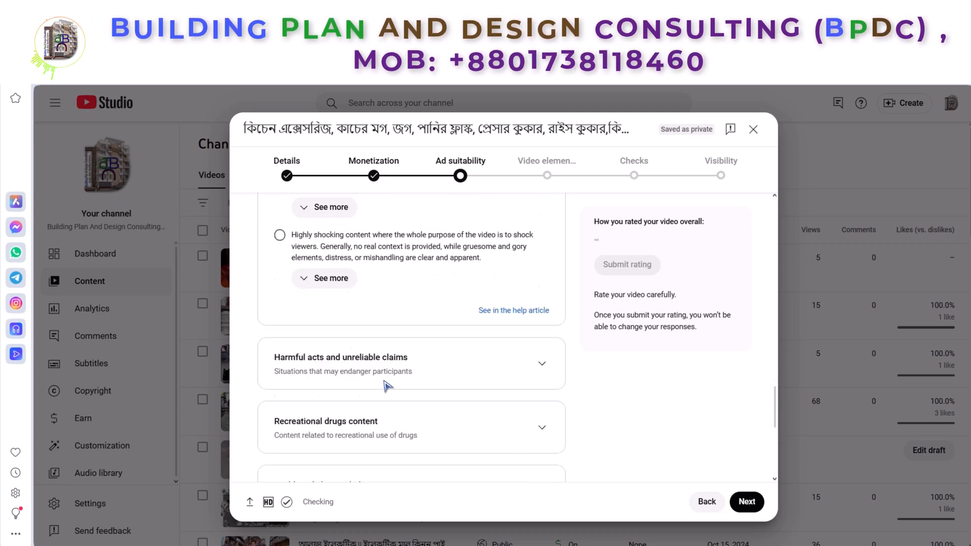
# - Expand the harmful acts and unreliable claims category and read through its three rating options
pyautogui.click(342, 279)
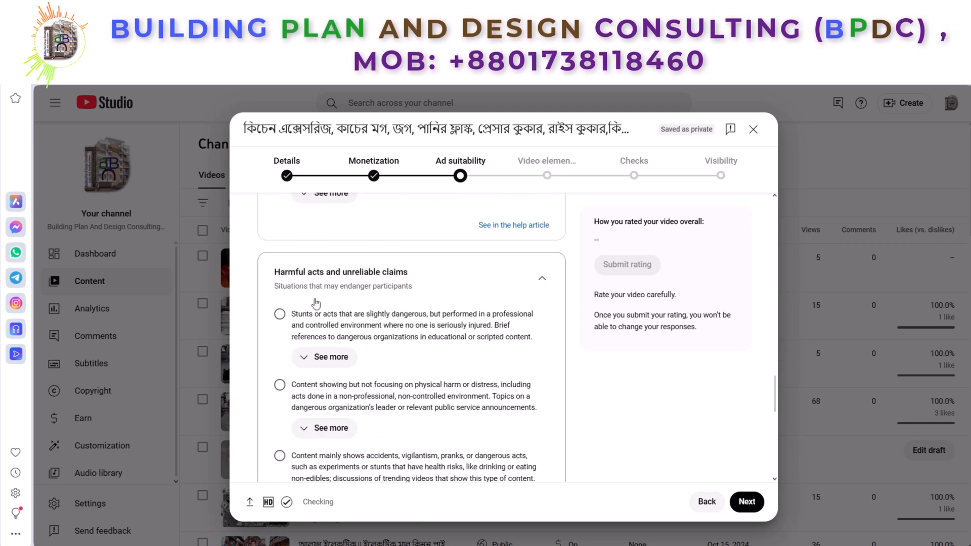
pyautogui.scroll(-1, 315, 303)
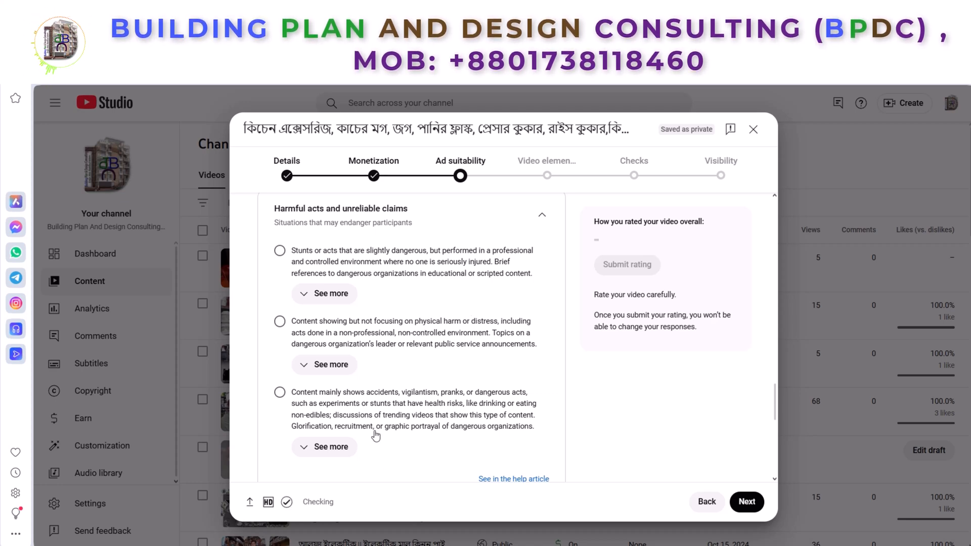
pyautogui.scroll(-4, 375, 435)
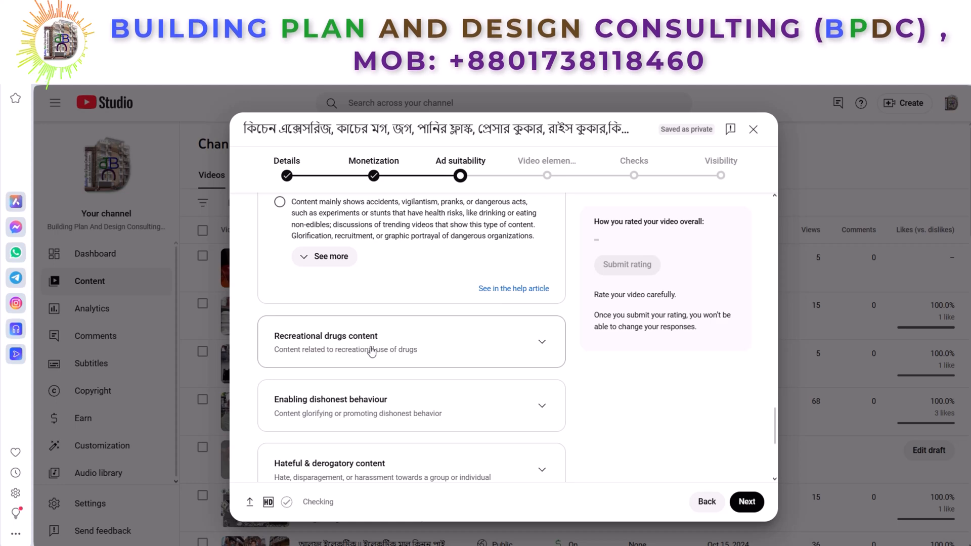
# - Expand the recreational drugs content category and review its rating options
pyautogui.click(369, 351)
pyautogui.scroll(-1, 371, 373)
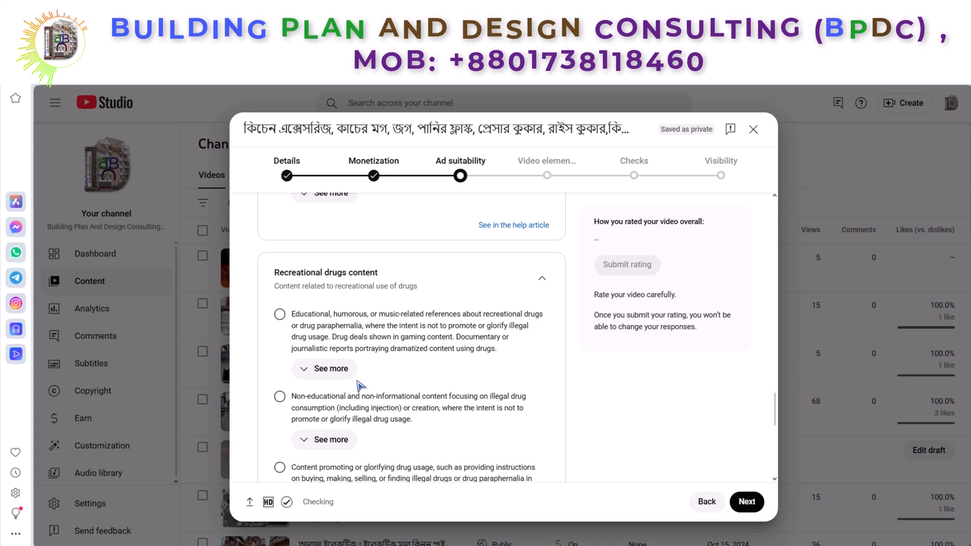
pyautogui.scroll(-1, 340, 410)
pyautogui.scroll(-1, 340, 411)
pyautogui.scroll(-2, 435, 400)
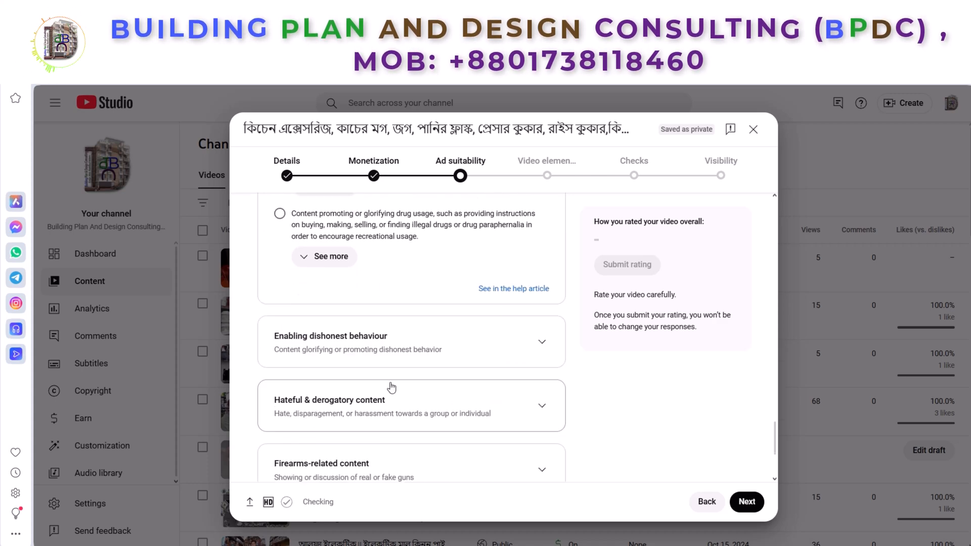
# - Expand the enabling dishonest behaviour category and examine its two rating options
pyautogui.click(340, 349)
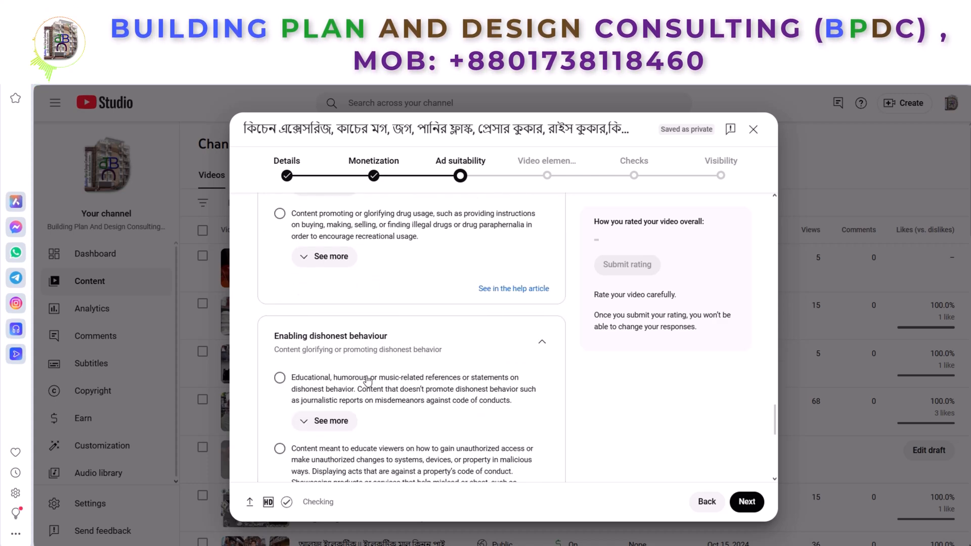
pyautogui.scroll(-2, 455, 387)
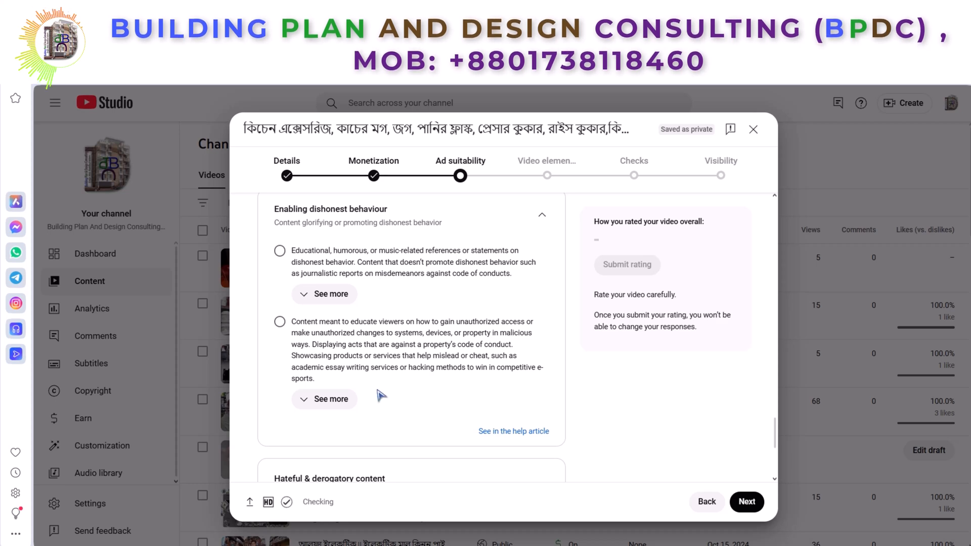
pyautogui.scroll(-3, 380, 396)
pyautogui.scroll(-2, 374, 379)
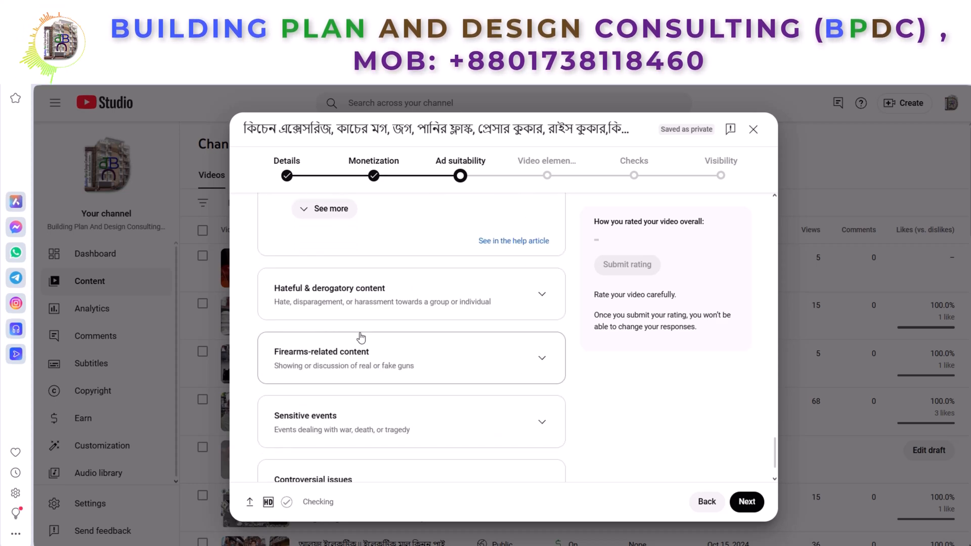
# - Expand the hateful and derogatory content category and read the examples and definitions under its first rating option
pyautogui.click(346, 303)
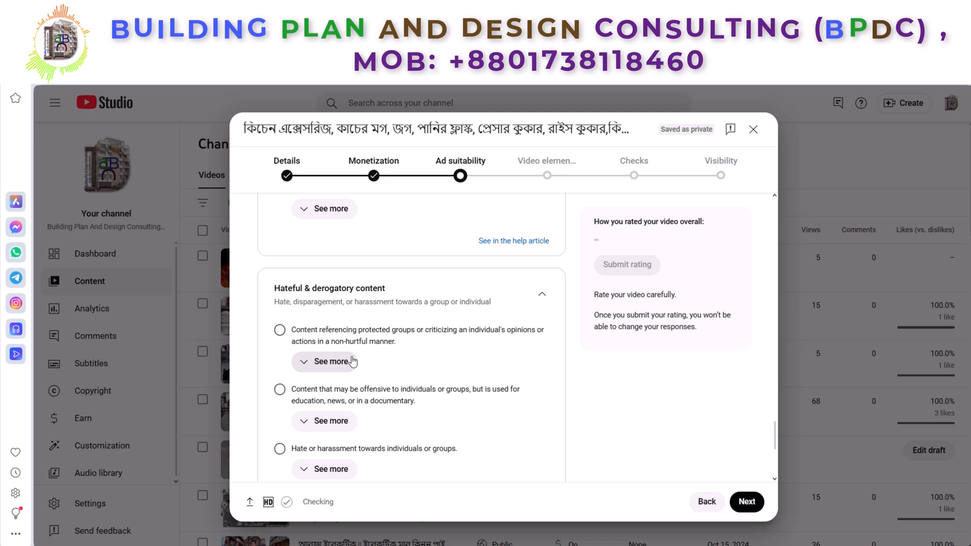
pyautogui.scroll(-2, 352, 360)
pyautogui.scroll(1, 334, 288)
pyautogui.click(308, 302)
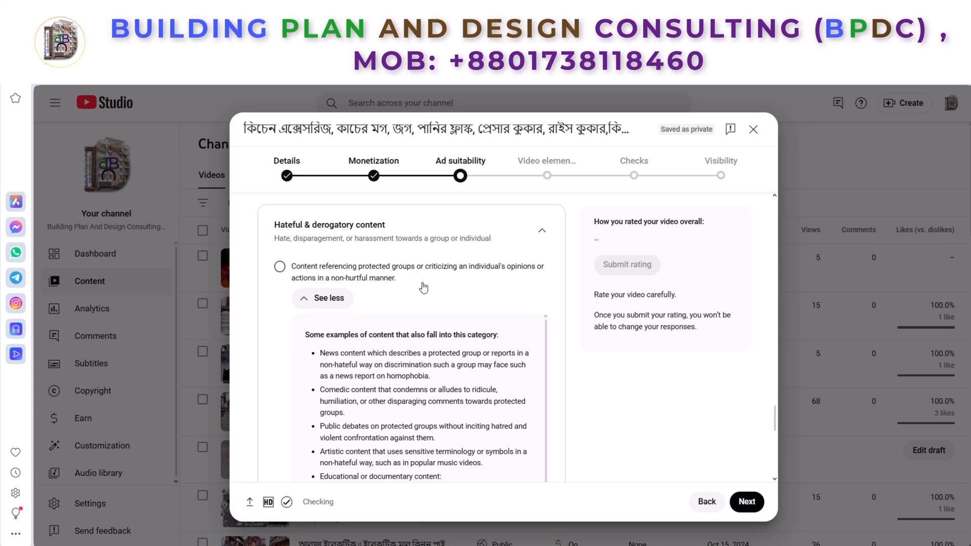
pyautogui.scroll(-1, 345, 378)
pyautogui.scroll(1, 347, 392)
pyautogui.scroll(-3, 493, 379)
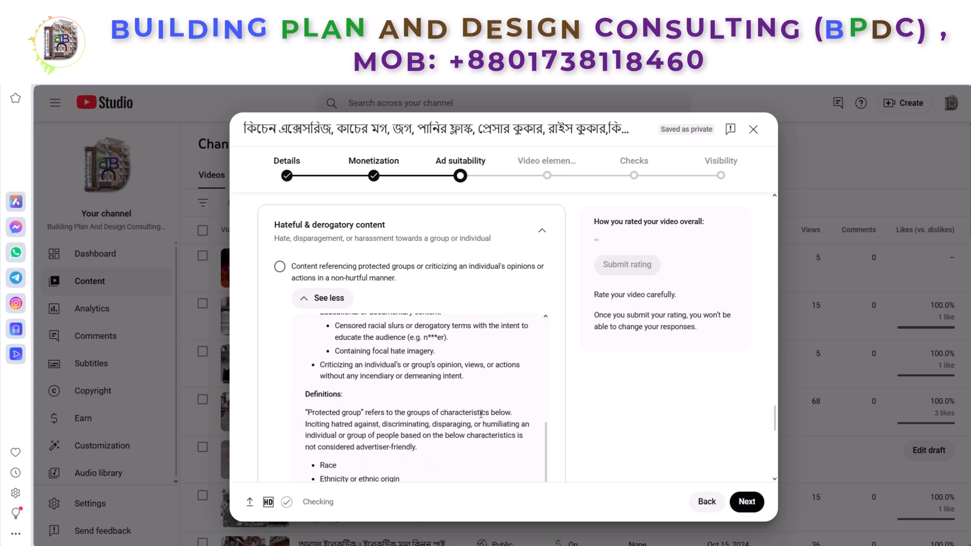
pyautogui.scroll(-5, 505, 420)
pyautogui.scroll(2, 374, 329)
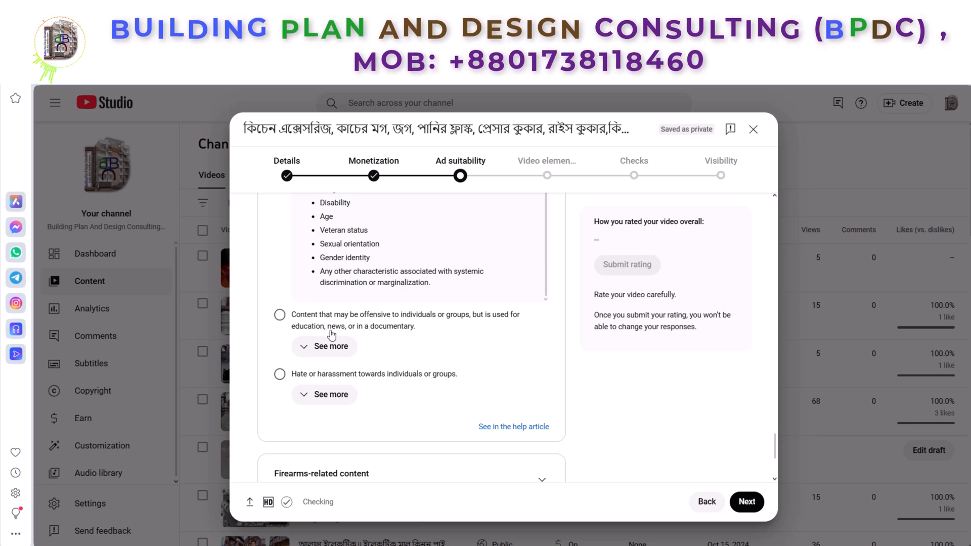
# - Show the examples for the hateful content option about offensive material used in education, news or documentaries, and read them
pyautogui.click(324, 346)
pyautogui.scroll(-8, 425, 354)
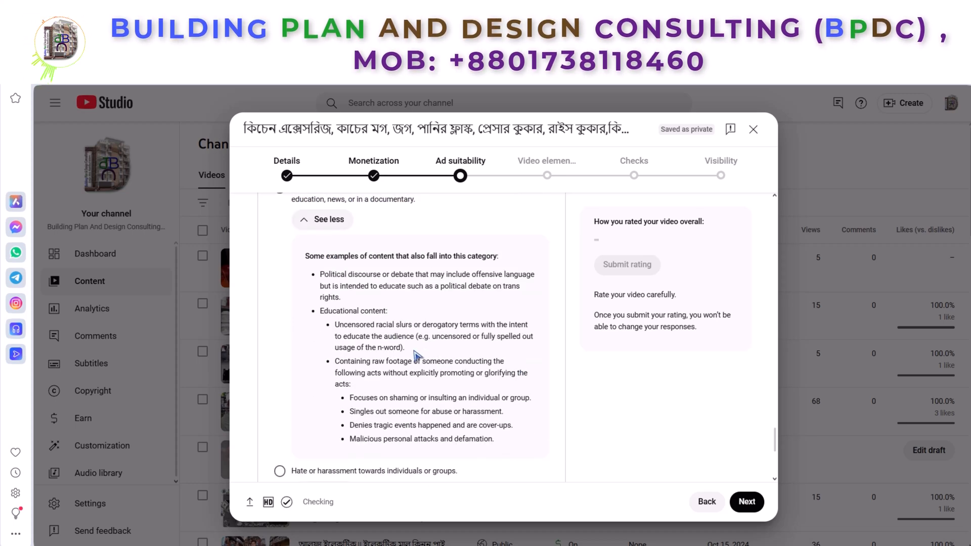
pyautogui.scroll(-1, 398, 349)
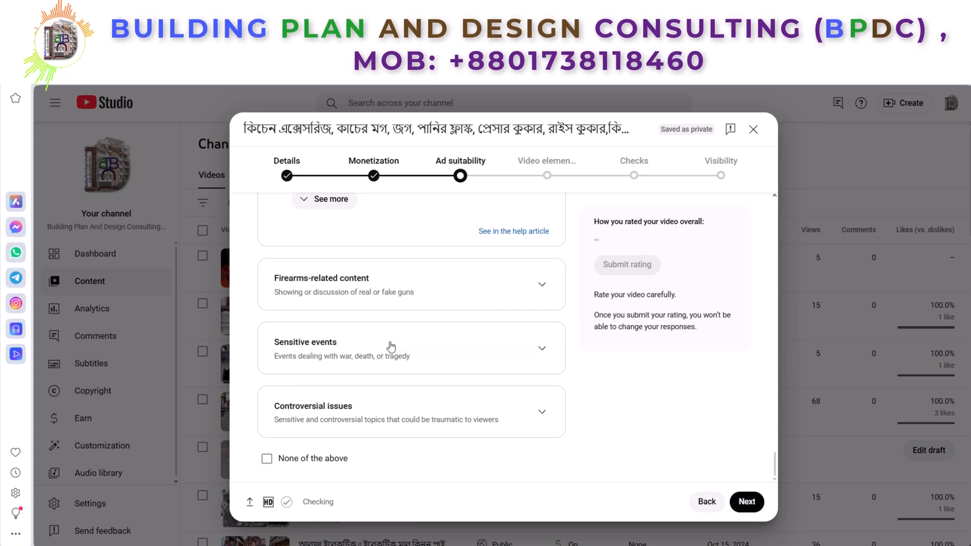
# - Expand the sensitive events and controversial issues categories and review the rating options in each
pyautogui.click(354, 360)
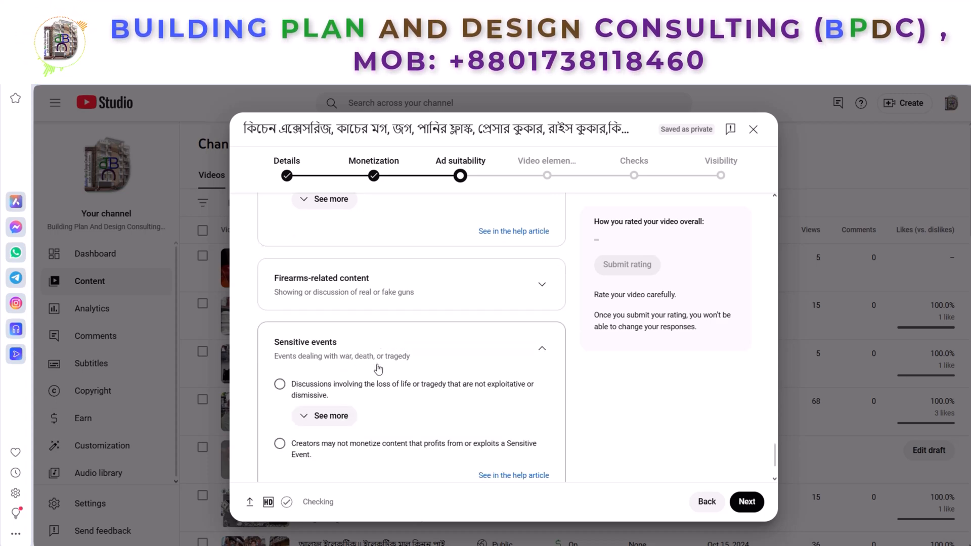
pyautogui.scroll(-3, 365, 373)
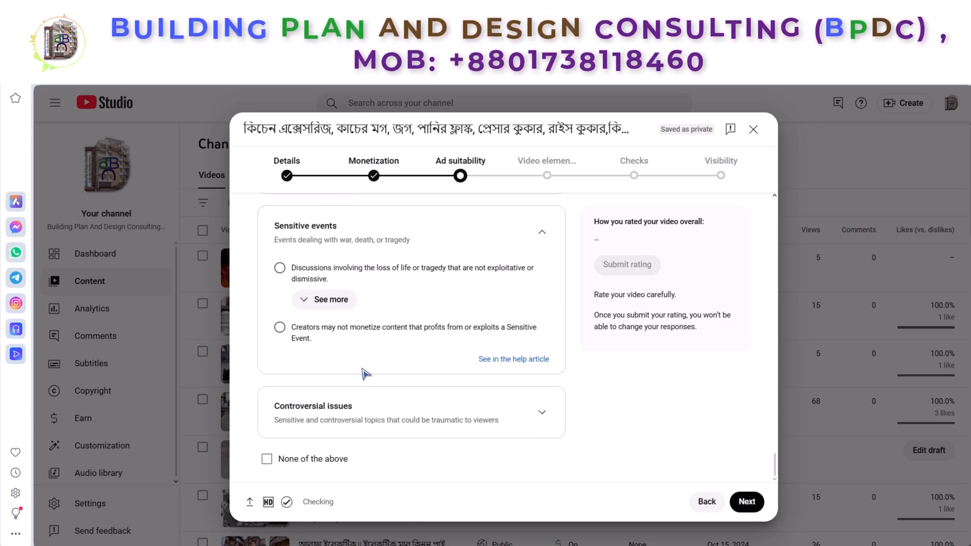
pyautogui.click(337, 412)
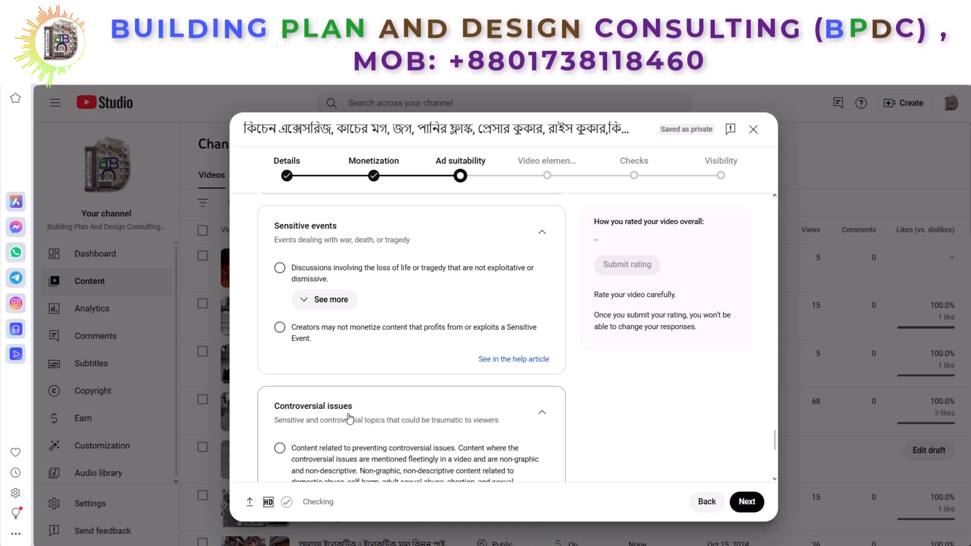
pyautogui.scroll(-3, 354, 410)
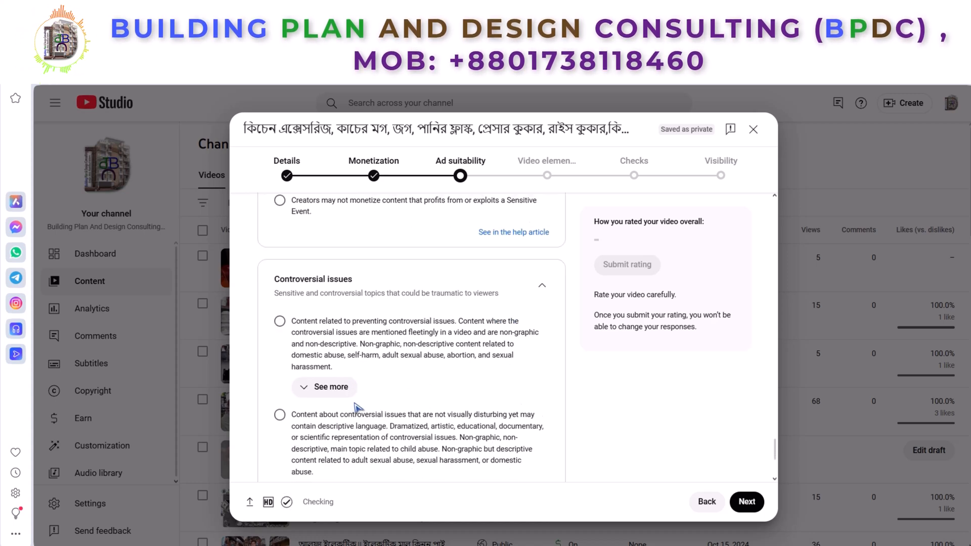
pyautogui.scroll(-5, 357, 408)
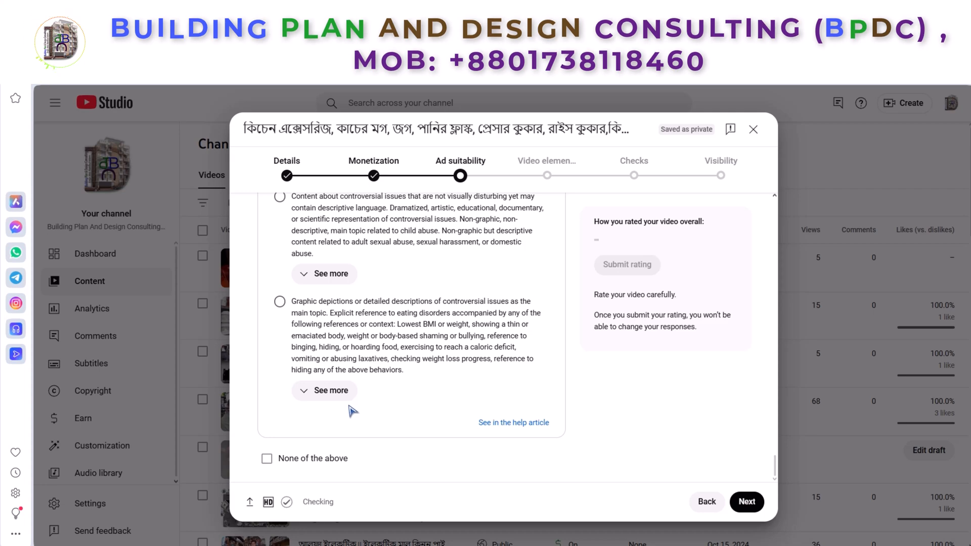
# - Collapse the expanded categories and declare that none of the above applies to the video
pyautogui.scroll(15, 369, 399)
pyautogui.scroll(10, 385, 388)
pyautogui.scroll(15, 386, 386)
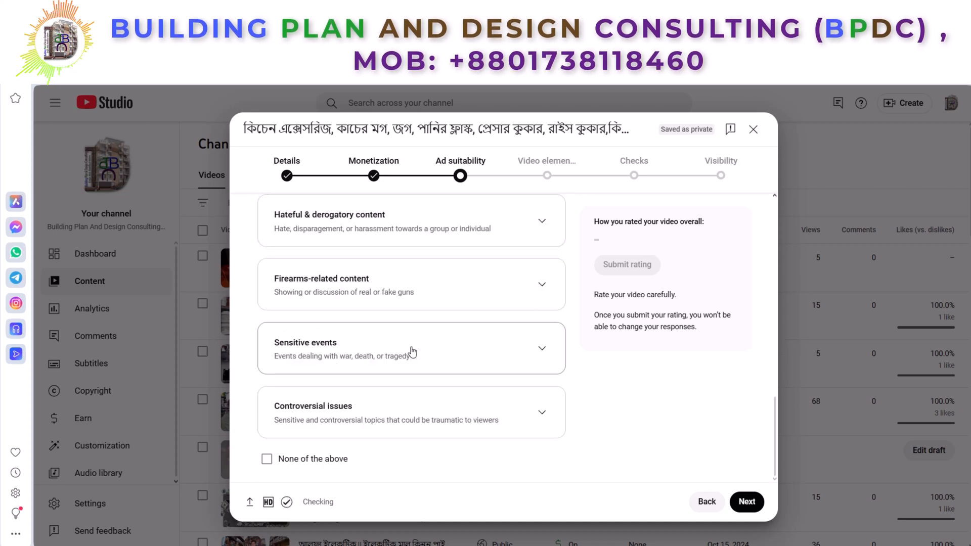
pyautogui.click(267, 459)
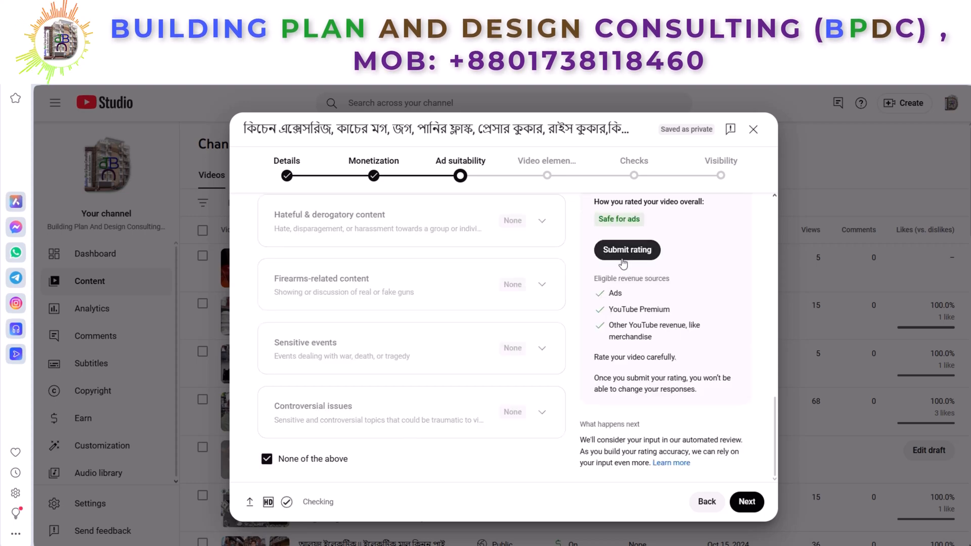
# - Check the None ratings across the categories and submit the ad suitability rating
pyautogui.scroll(10, 506, 339)
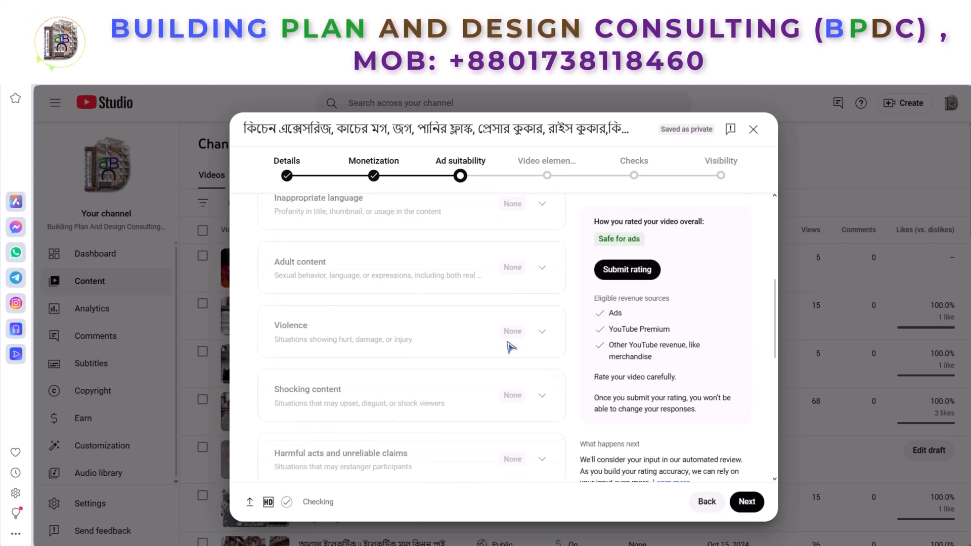
pyautogui.scroll(1, 510, 347)
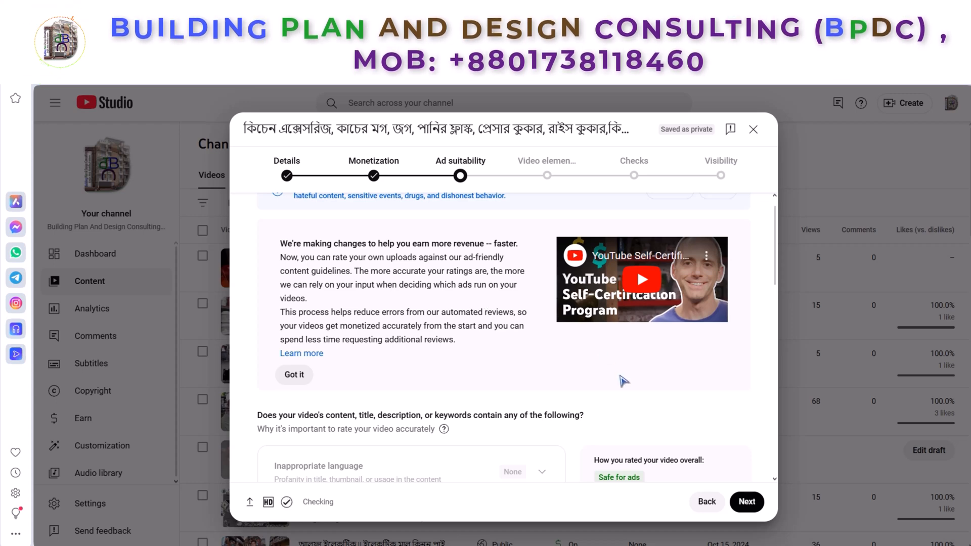
pyautogui.scroll(-3, 624, 382)
pyautogui.scroll(-10, 425, 422)
pyautogui.scroll(4, 439, 259)
pyautogui.scroll(2, 439, 259)
pyautogui.scroll(4, 673, 344)
pyautogui.scroll(-3, 657, 399)
pyautogui.click(638, 326)
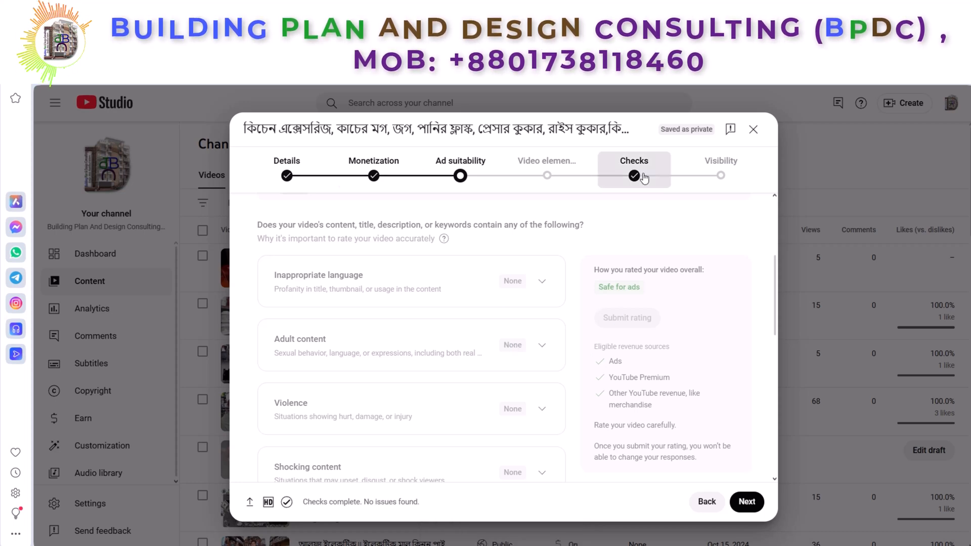
# - Continue from ad suitability through the video elements stage and publish the video as public
pyautogui.scroll(-1, 498, 417)
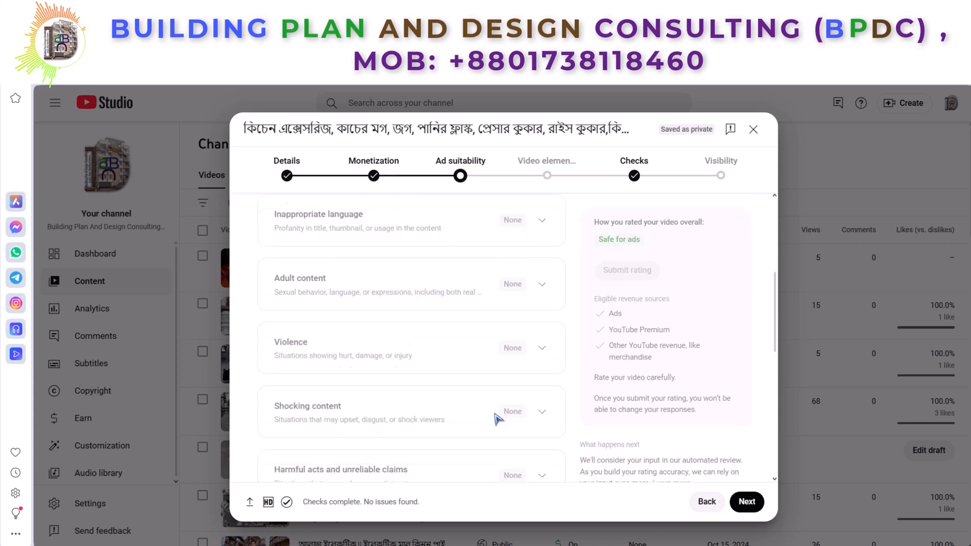
pyautogui.scroll(-9, 498, 418)
pyautogui.scroll(10, 498, 423)
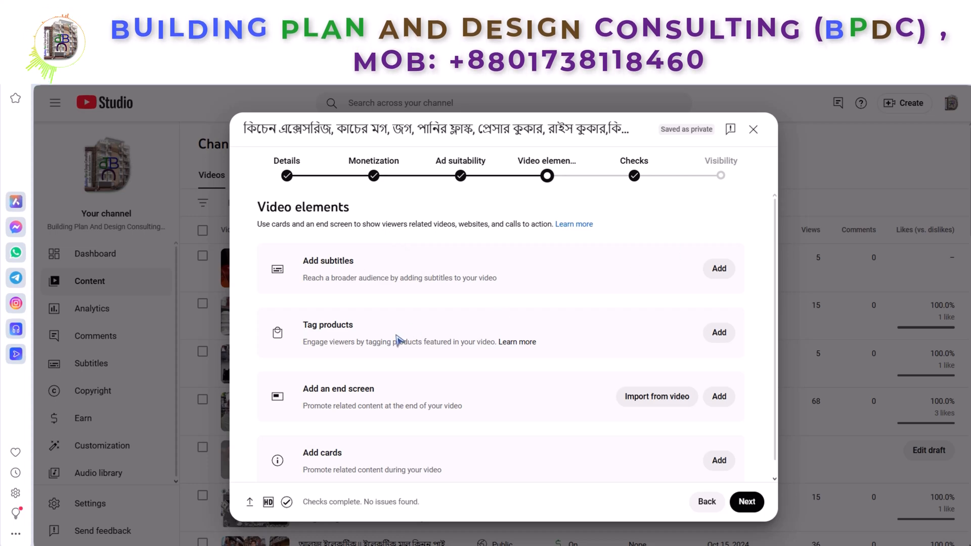
pyautogui.scroll(-1, 364, 354)
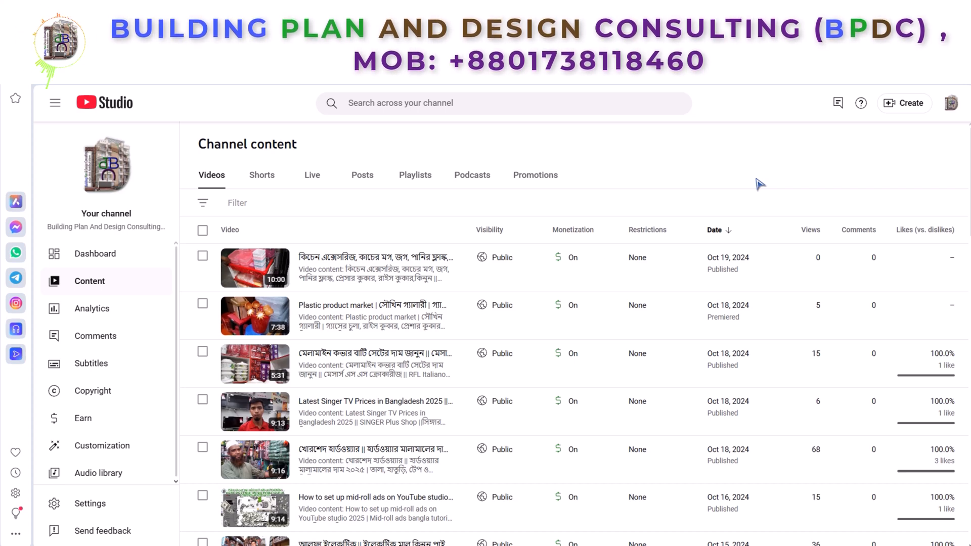
# - Go to the Watch Page Ads section of the channel's earnings and open the ad suitability rating history
pyautogui.click(59, 426)
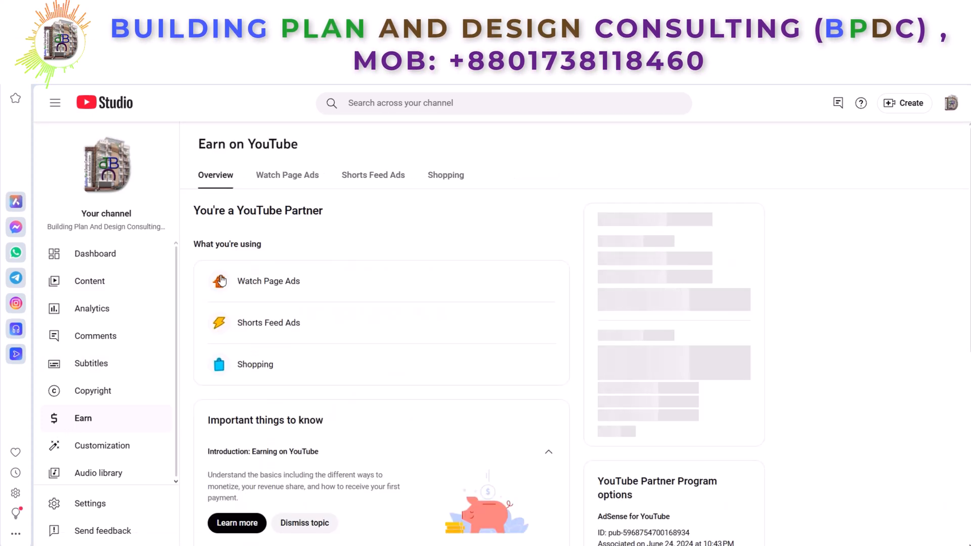
pyautogui.click(291, 183)
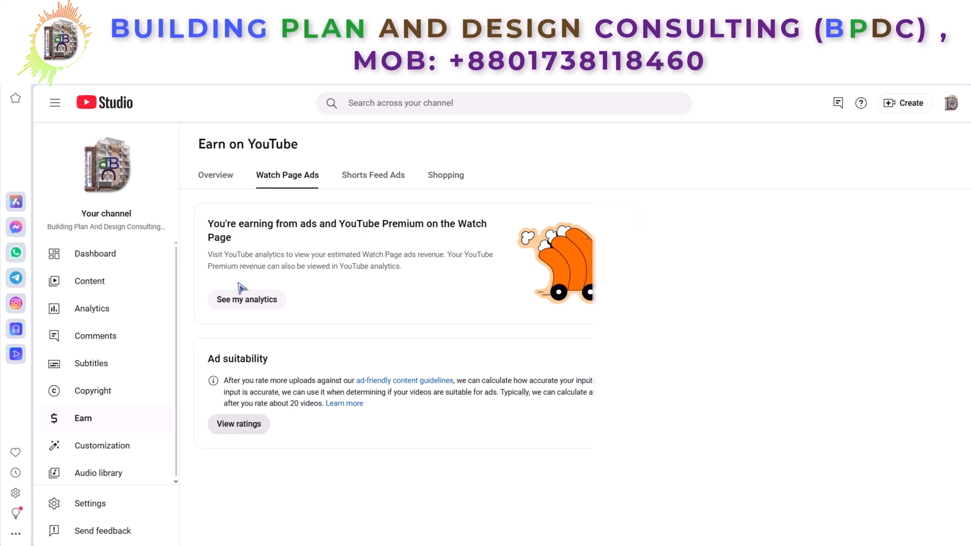
pyautogui.click(238, 429)
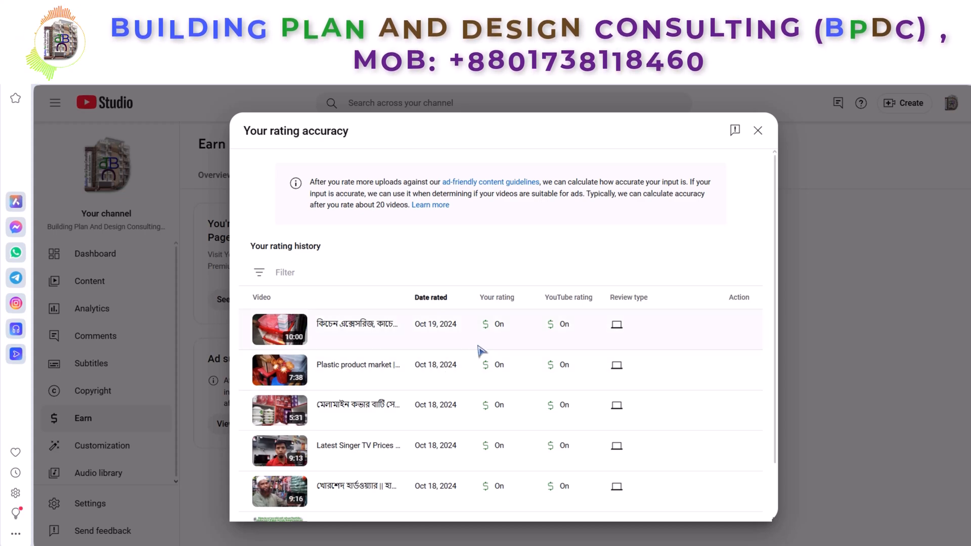
# - Compare the channel's own ratings with the YouTube rating and review type columns in the rating history
pyautogui.moveTo(484, 298); pyautogui.dragTo(545, 299)
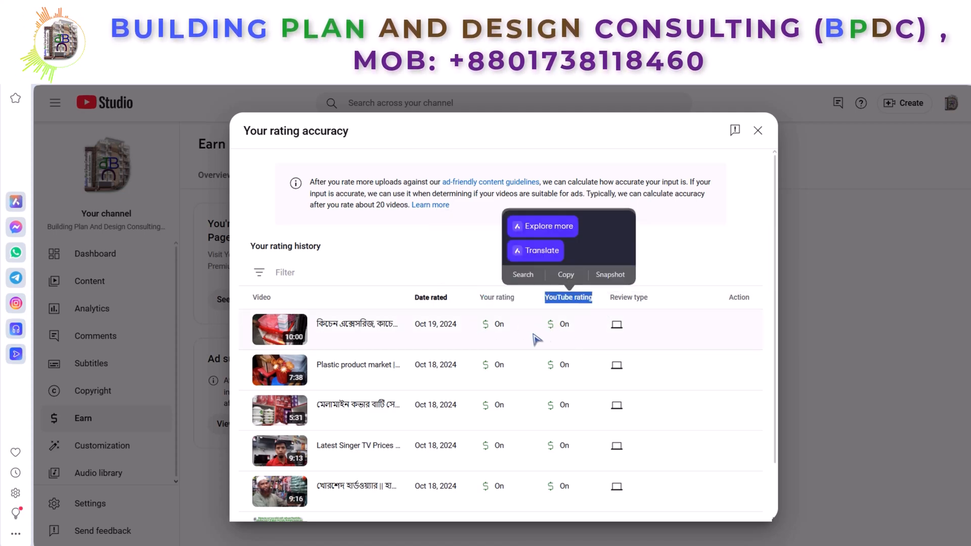
pyautogui.moveTo(681, 310); pyautogui.dragTo(614, 299)
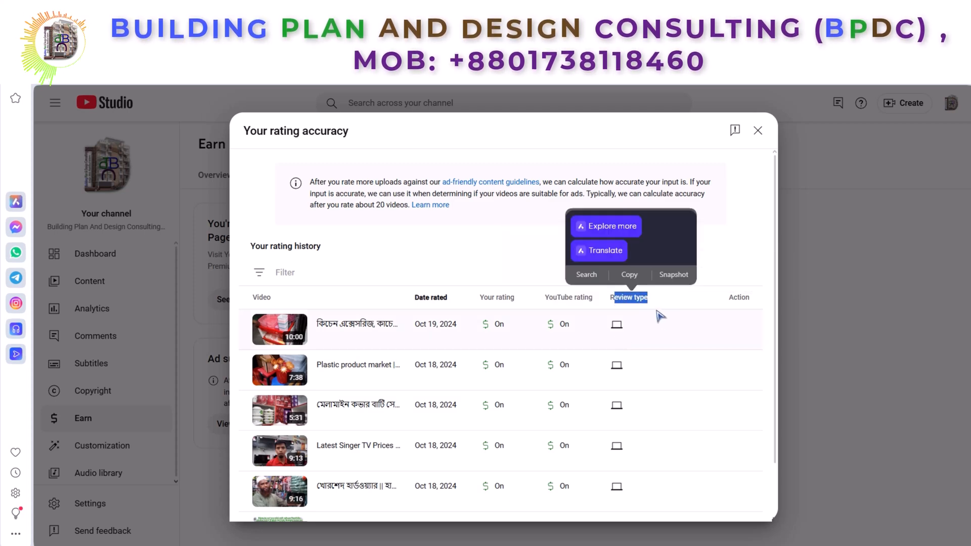
pyautogui.click(660, 313)
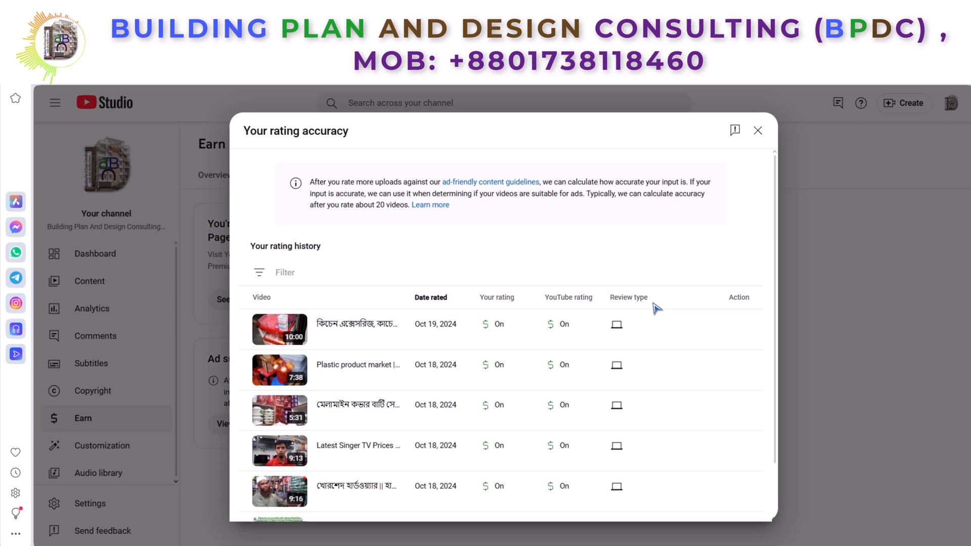